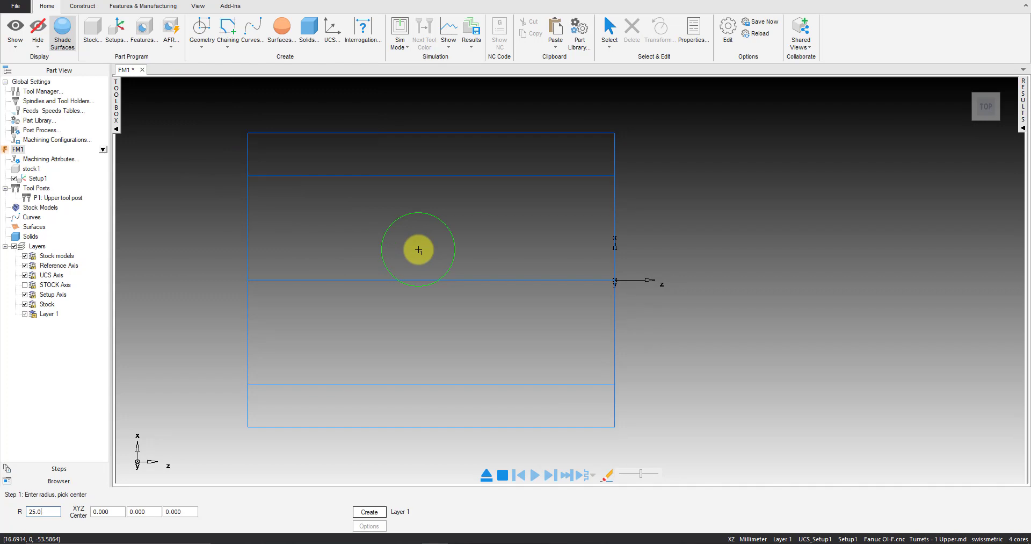
Create a circle of radius 25 mm at the origin, plus a vertical and a horizontal line through its center
key("Return")
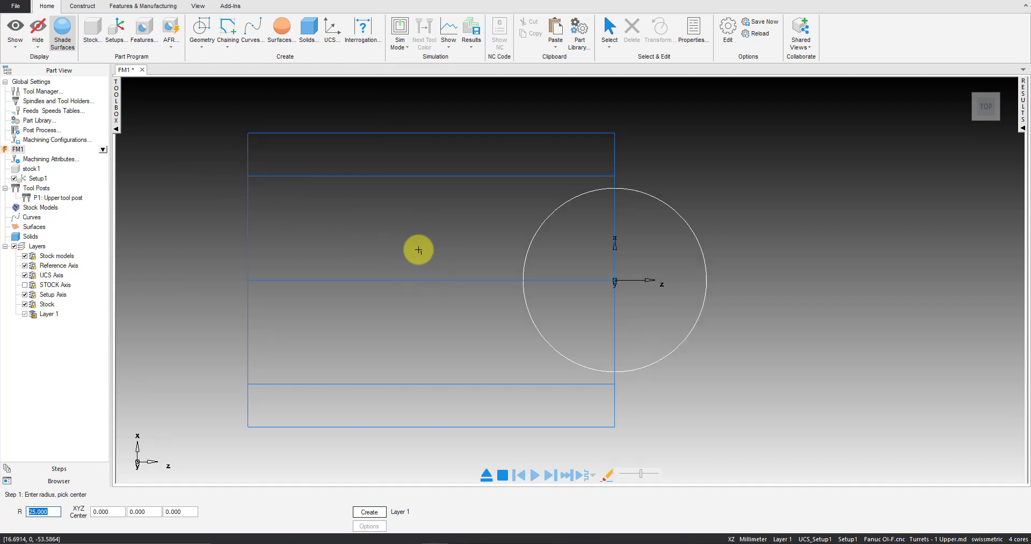
left_click(203, 43)
left_click(260, 105)
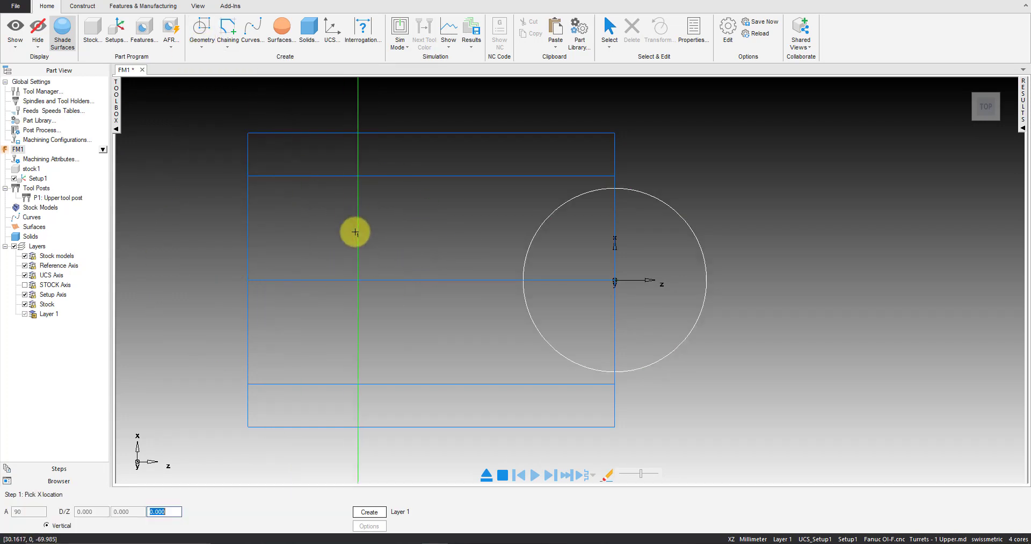
left_click(203, 32)
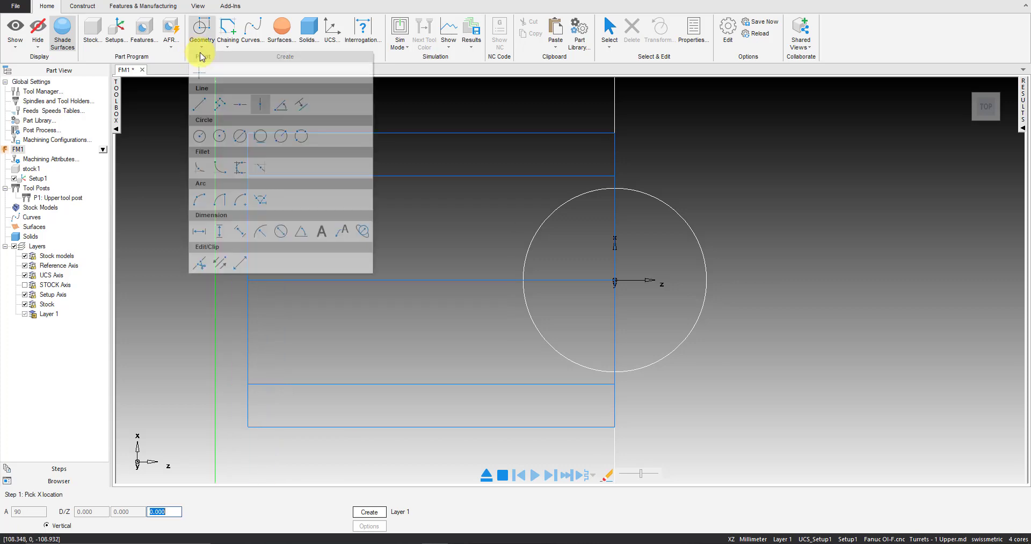
left_click(240, 108)
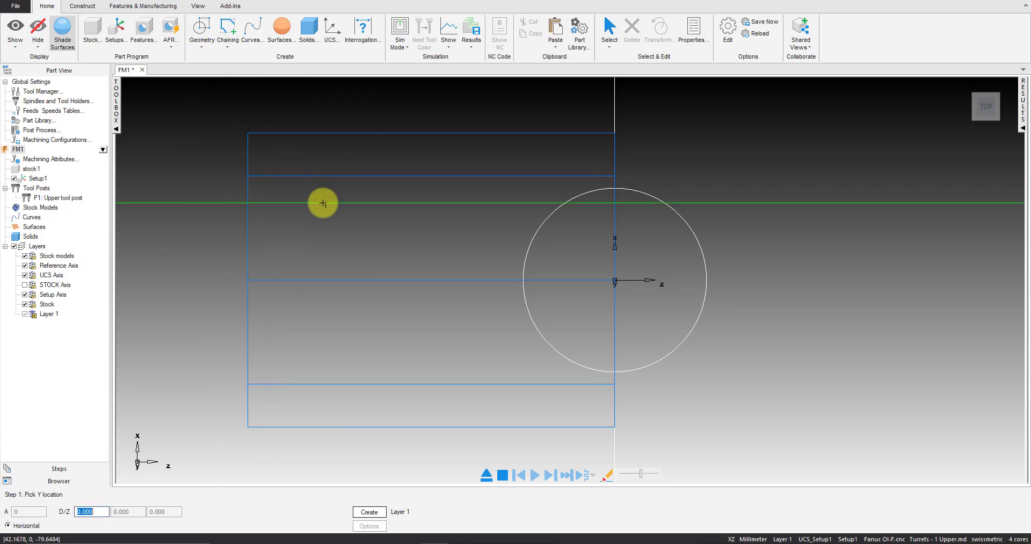
Clip the circle down to the quarter arc inside the stock on the positive X side of the centerline
left_click(207, 40)
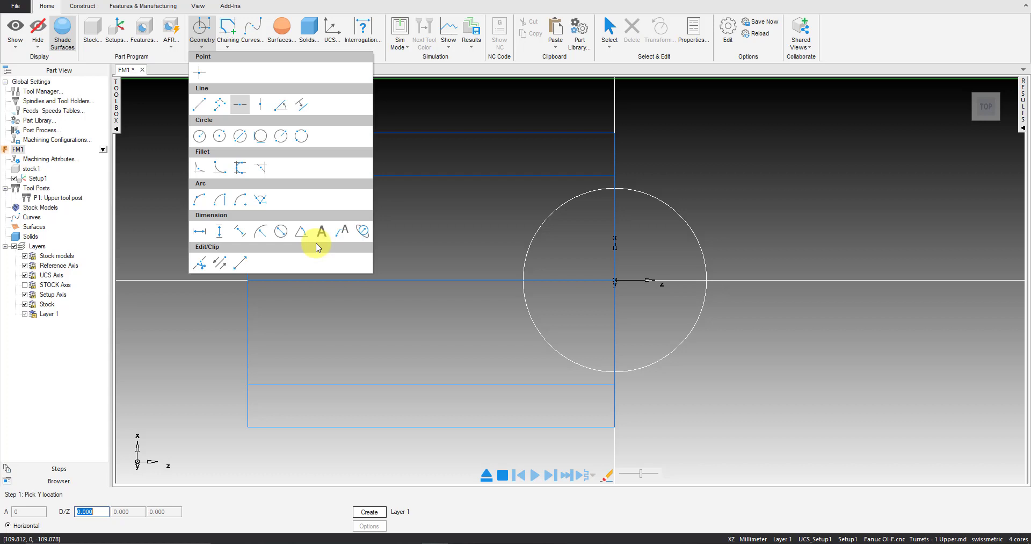
left_click(191, 264)
left_click(560, 341)
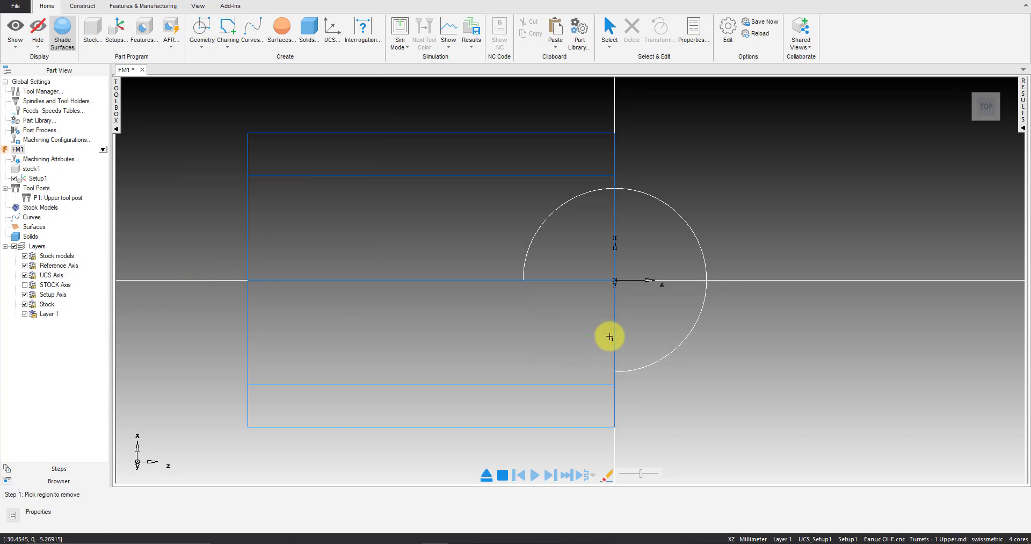
left_click(672, 348)
left_click(693, 242)
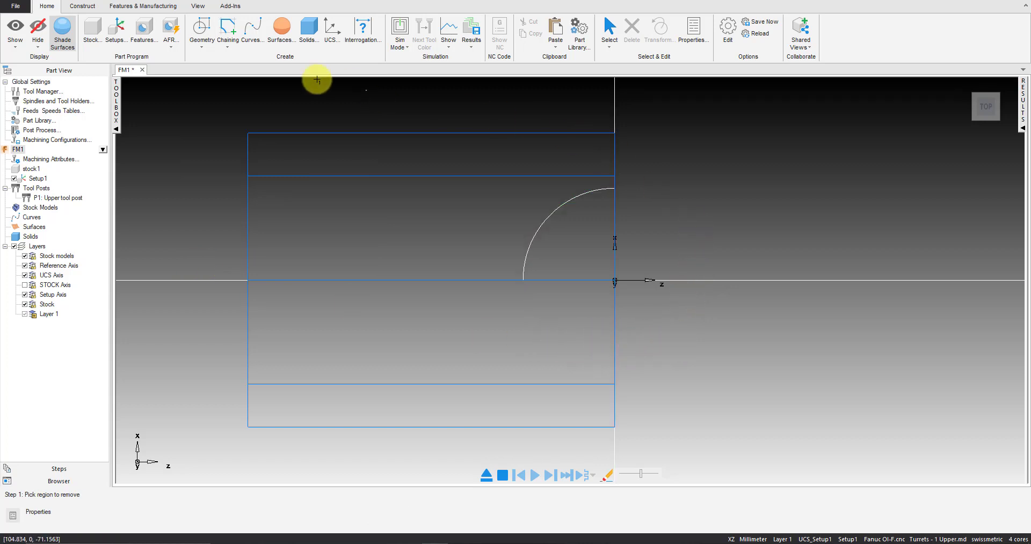
left_click(124, 0)
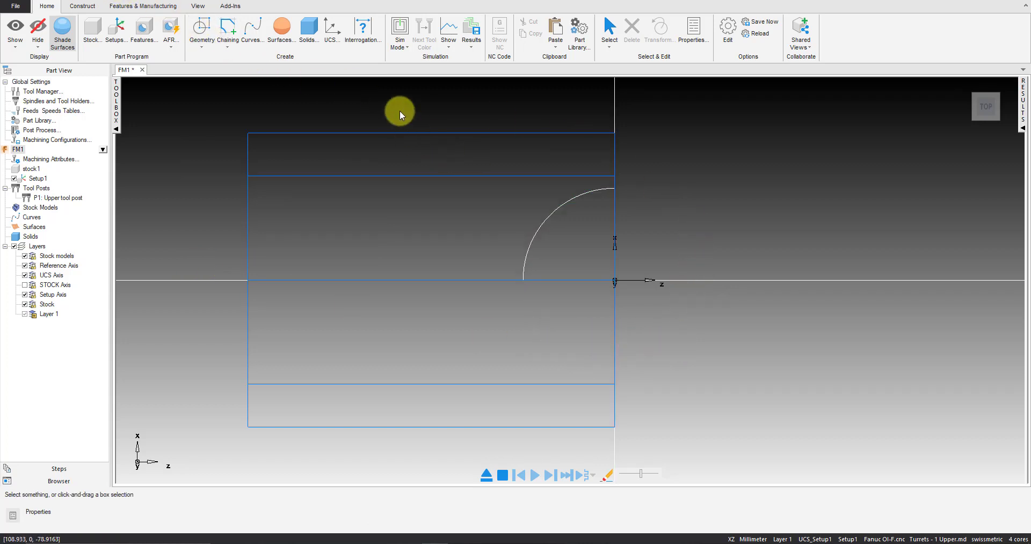
Create a turning Bore feature from the quarter arc
scroll(820, 340, "up", 2)
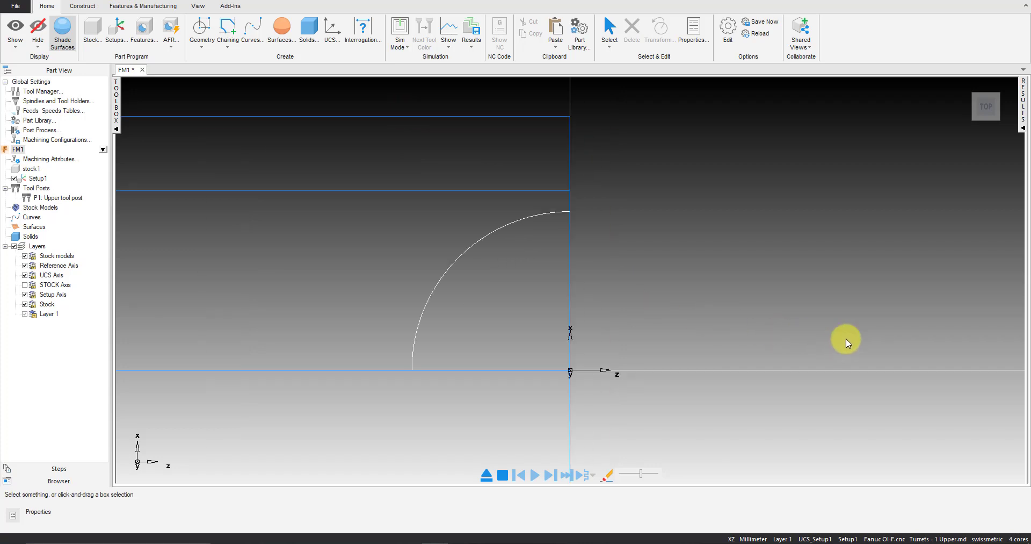
left_click(553, 215)
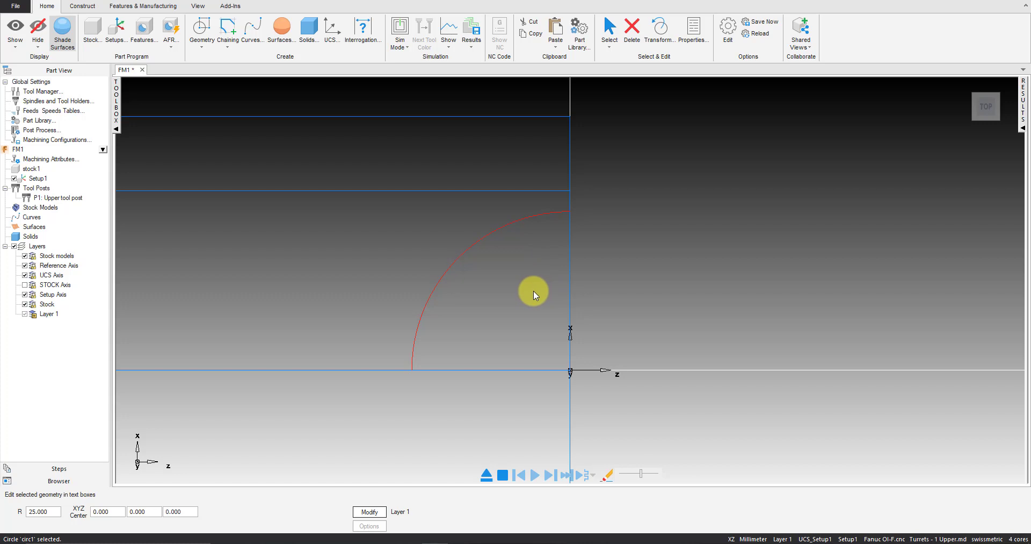
key("ctrl+r")
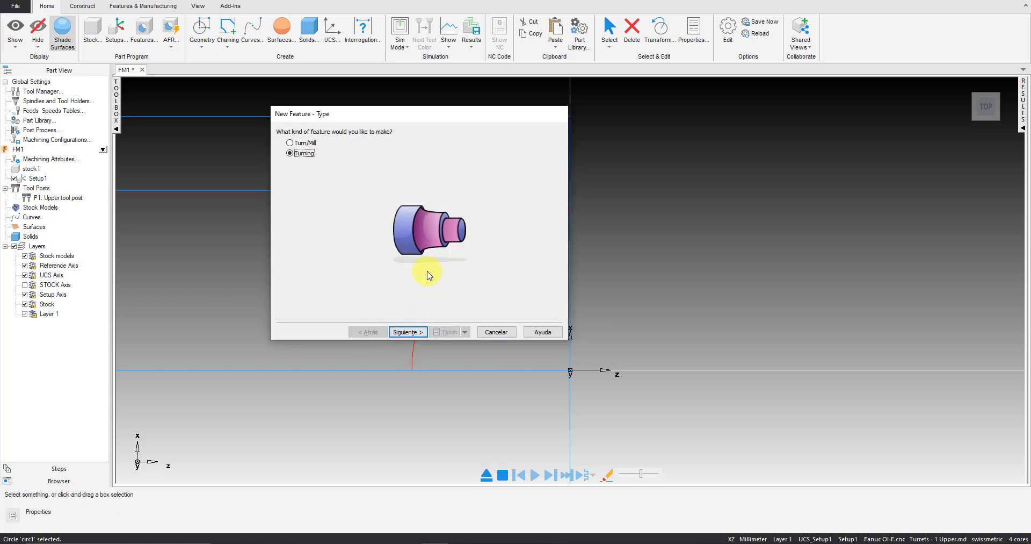
left_click(406, 332)
left_click(446, 159)
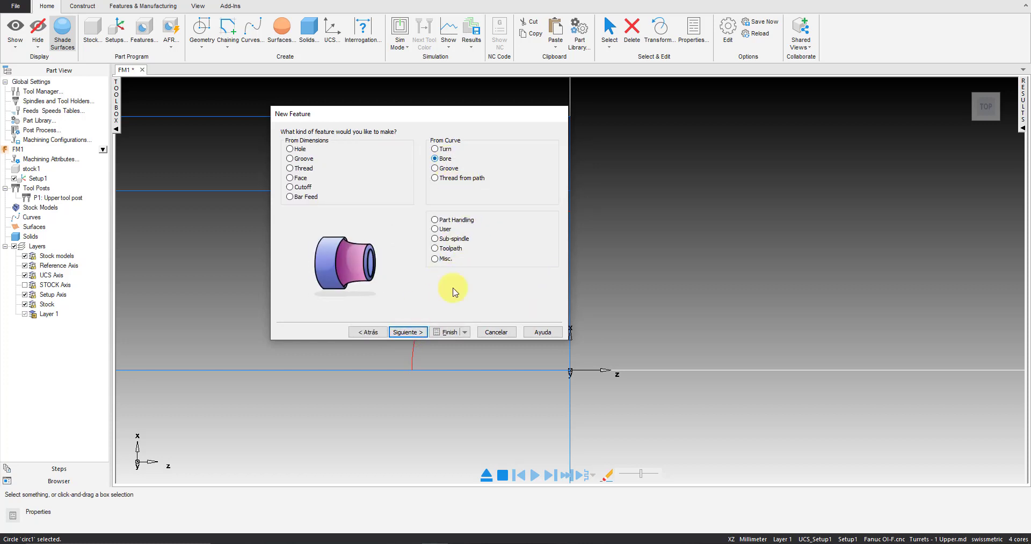
left_click(409, 332)
left_click(450, 332)
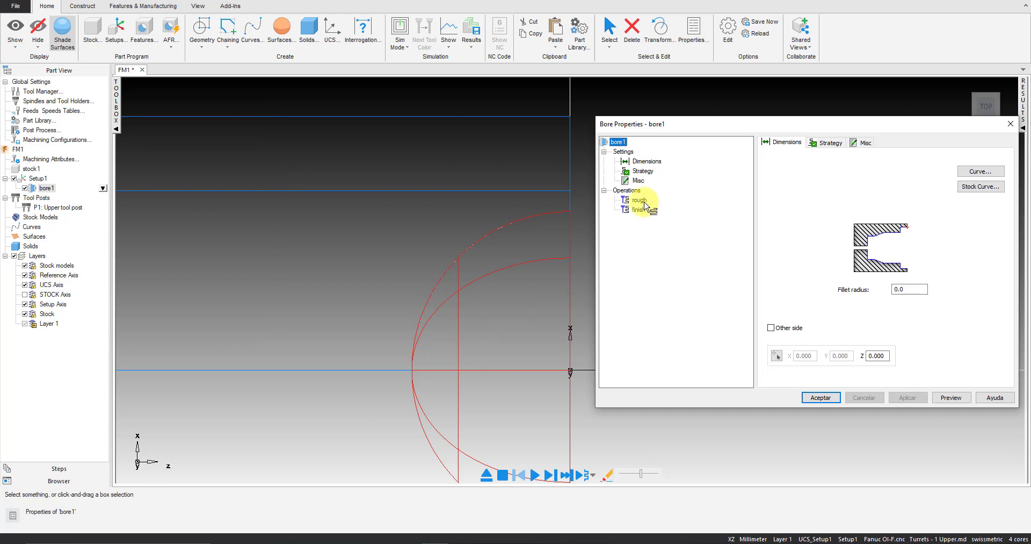
Set the depth of cut of the bore's rough operation to 1 and accept the bore properties
left_click(644, 202)
left_click(933, 142)
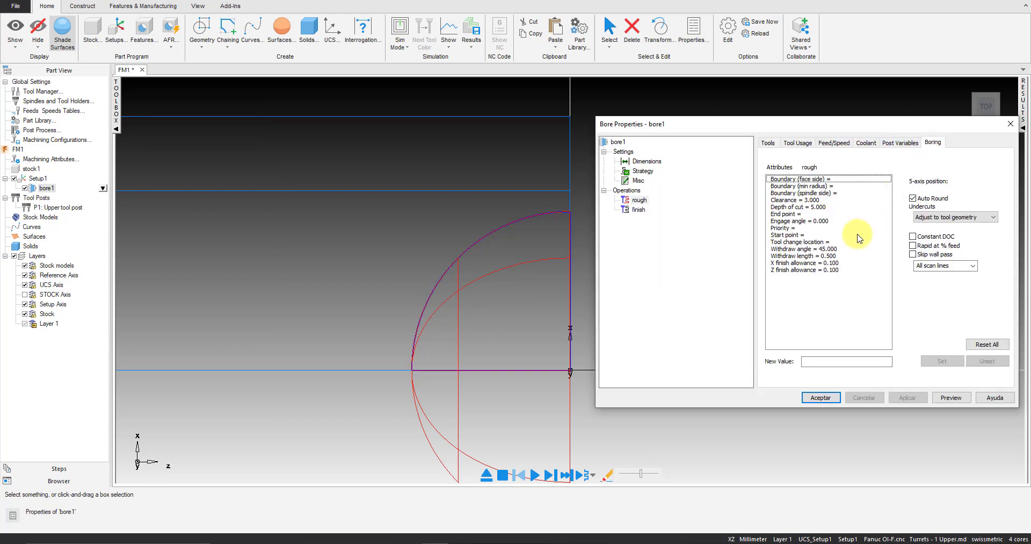
left_click(806, 207)
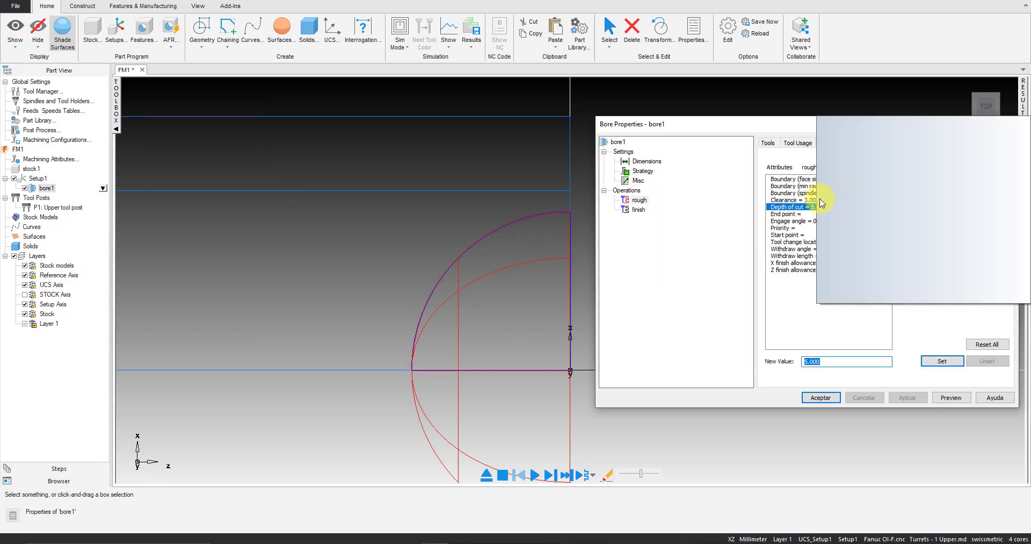
type("1")
key("Return")
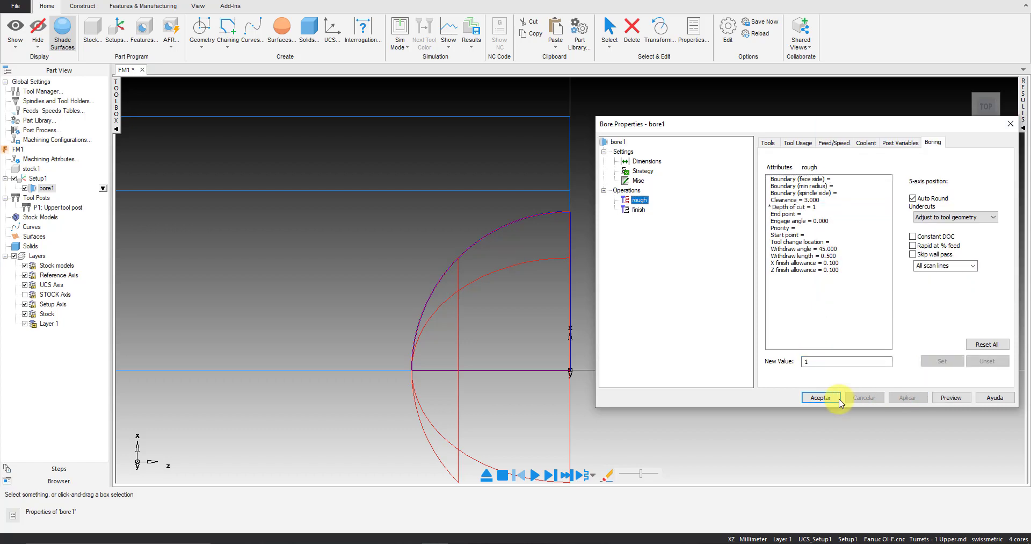
left_click(840, 402)
Run the 3D simulation of the bore, single-step through its first roughing moves, and stop it
left_click(399, 56)
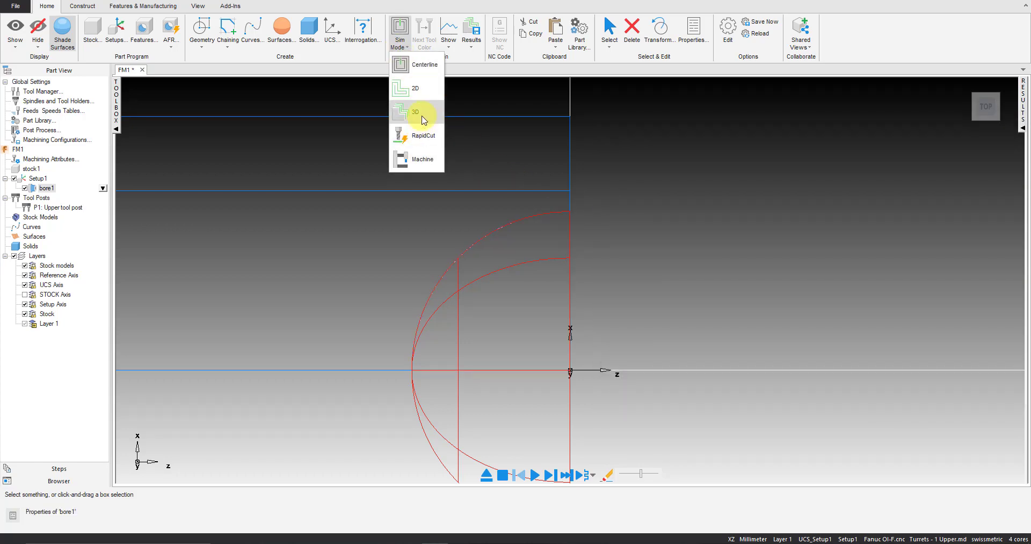
left_click(421, 115)
middle_click_drag(754, 206, 668, 362)
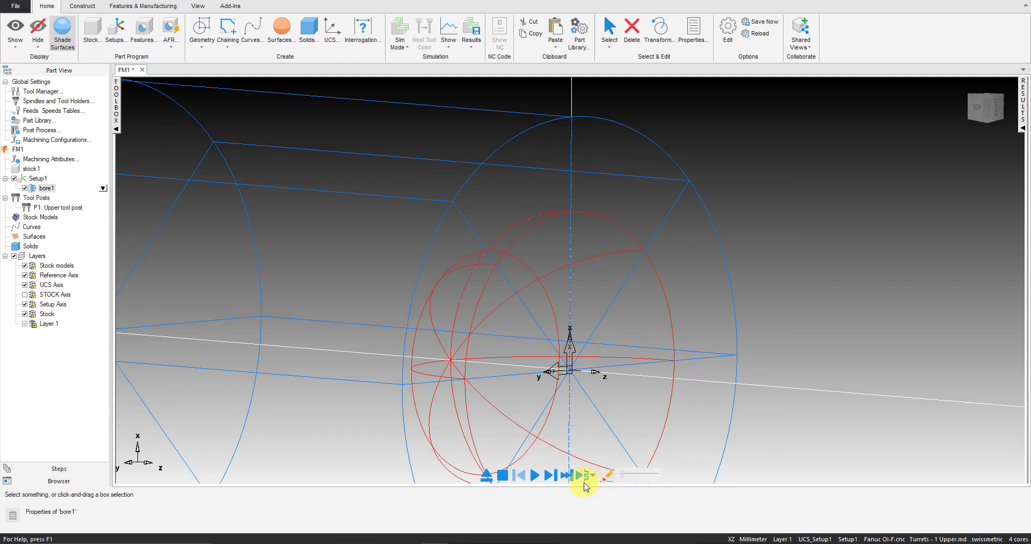
left_click(535, 476)
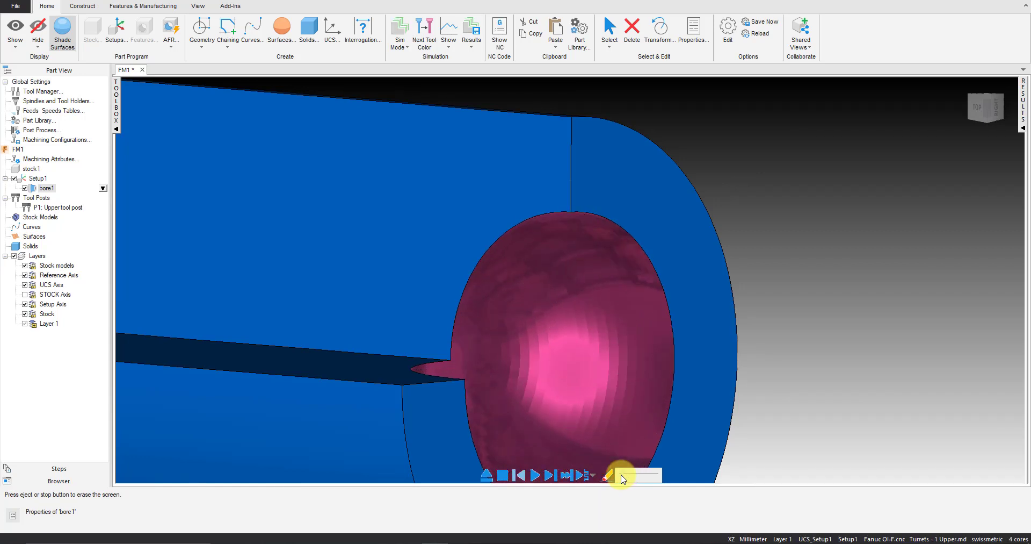
left_click(549, 475)
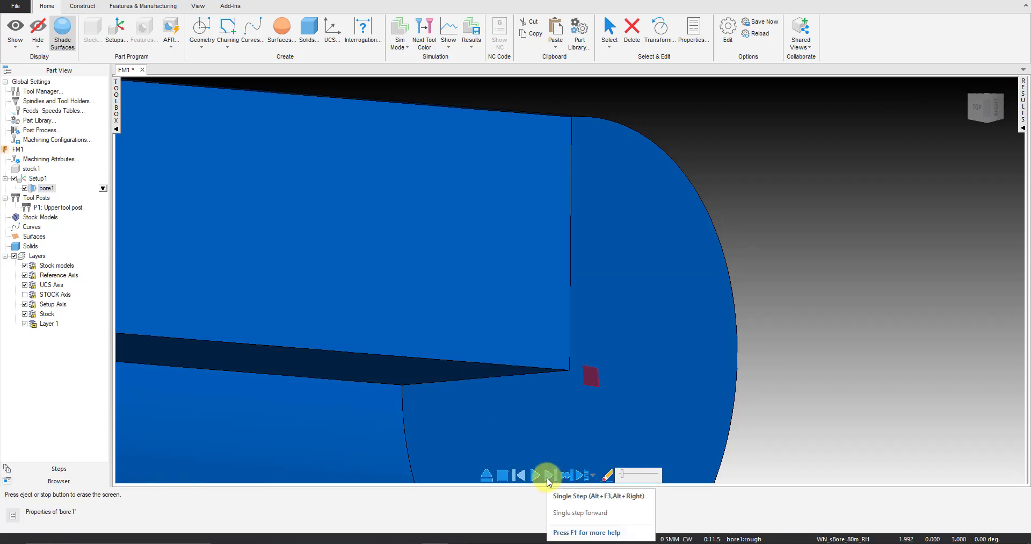
left_click(549, 476)
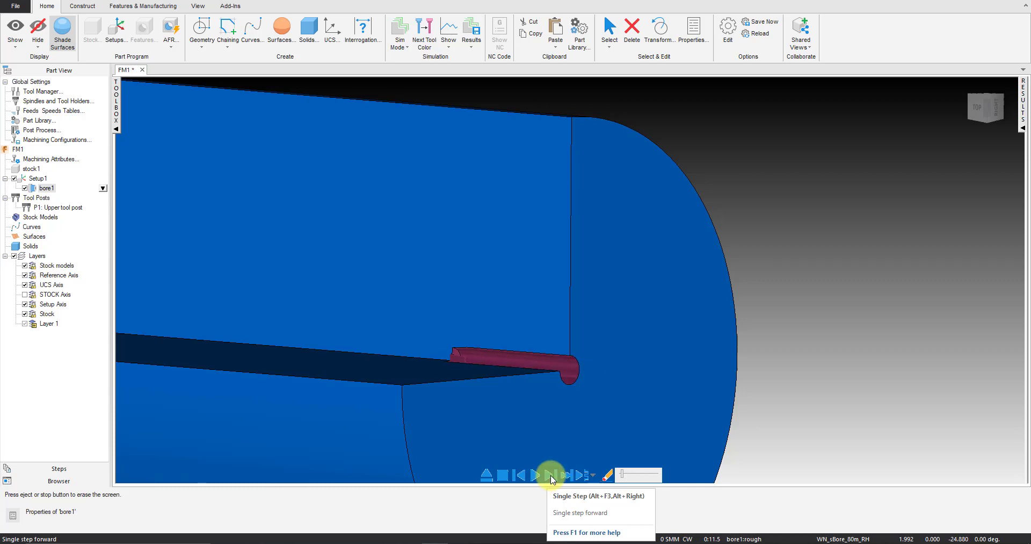
left_click(503, 474)
Create a plain turning hole of diameter 10 mm, picking its 25 mm depth from the origin to the arc's end on the centerline
right_click(816, 220)
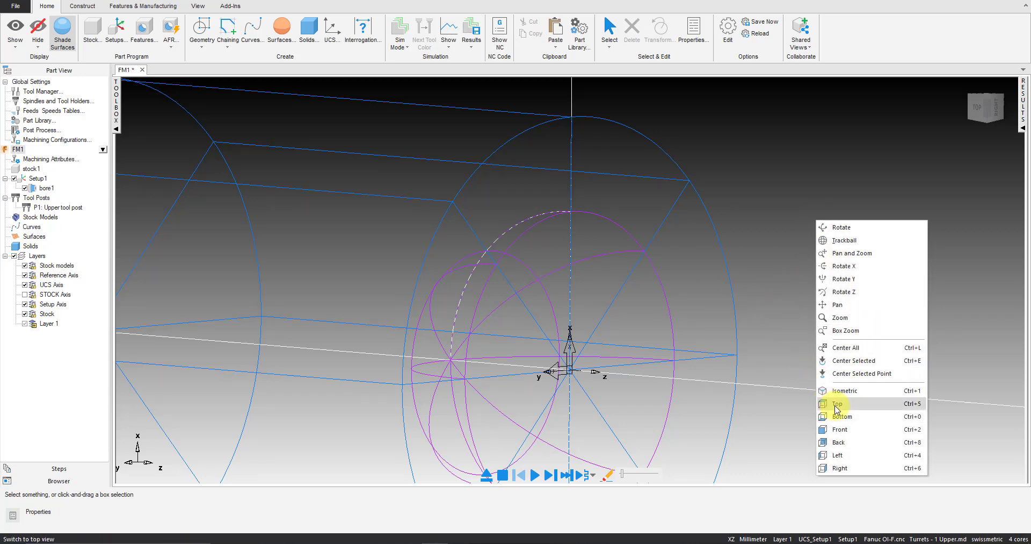
left_click(836, 406)
middle_click_drag(733, 196, 623, 362, "ctrl+shift")
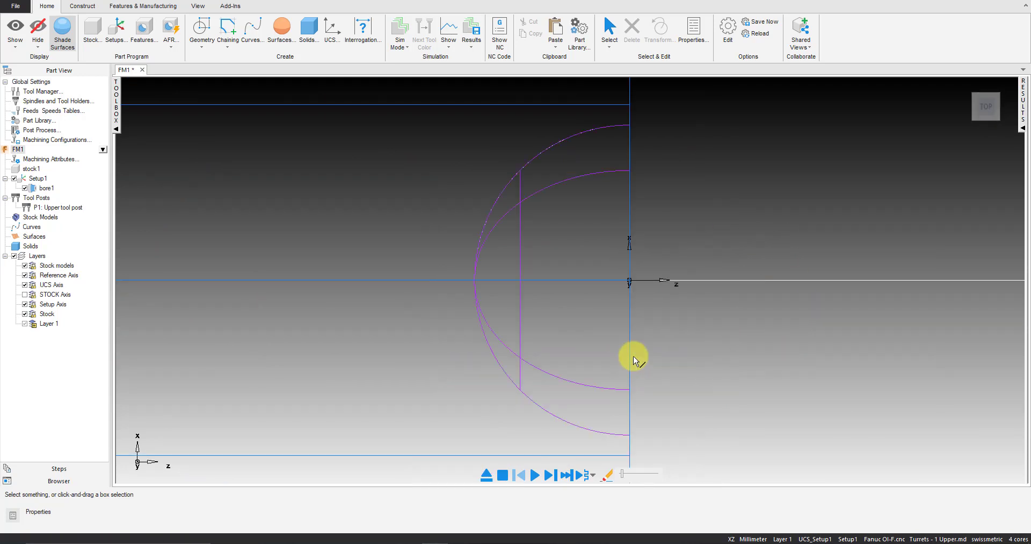
key("ctrl+r")
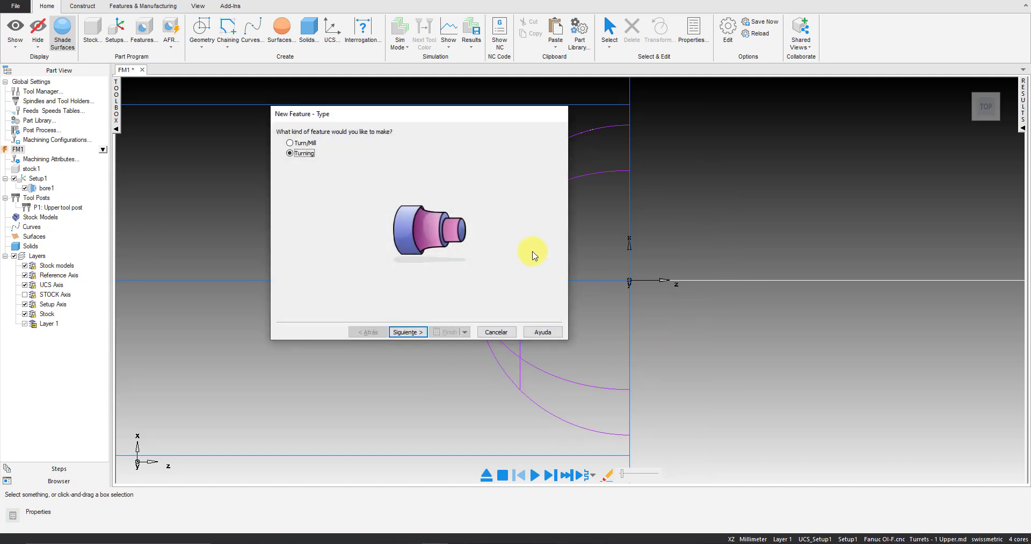
left_click(406, 335)
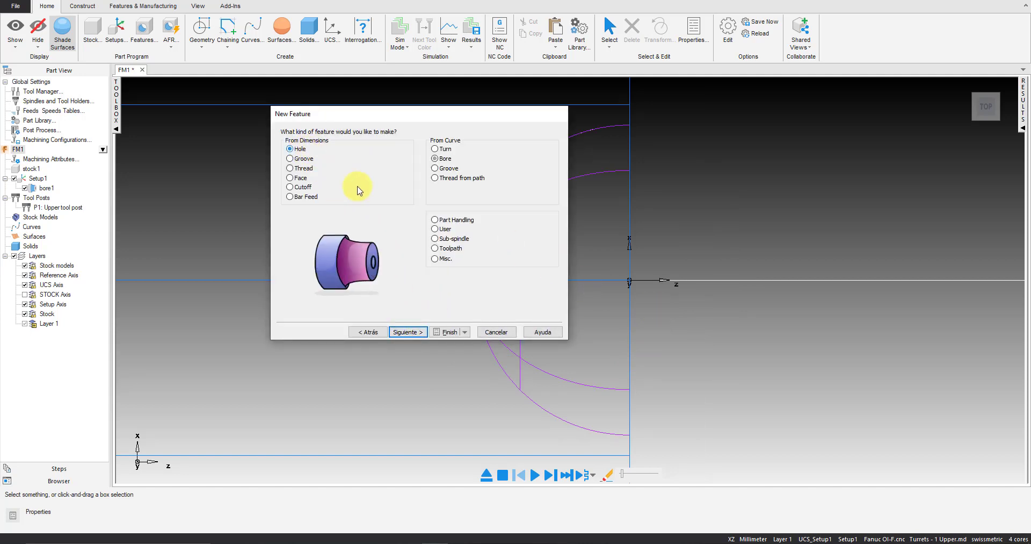
left_click(420, 333)
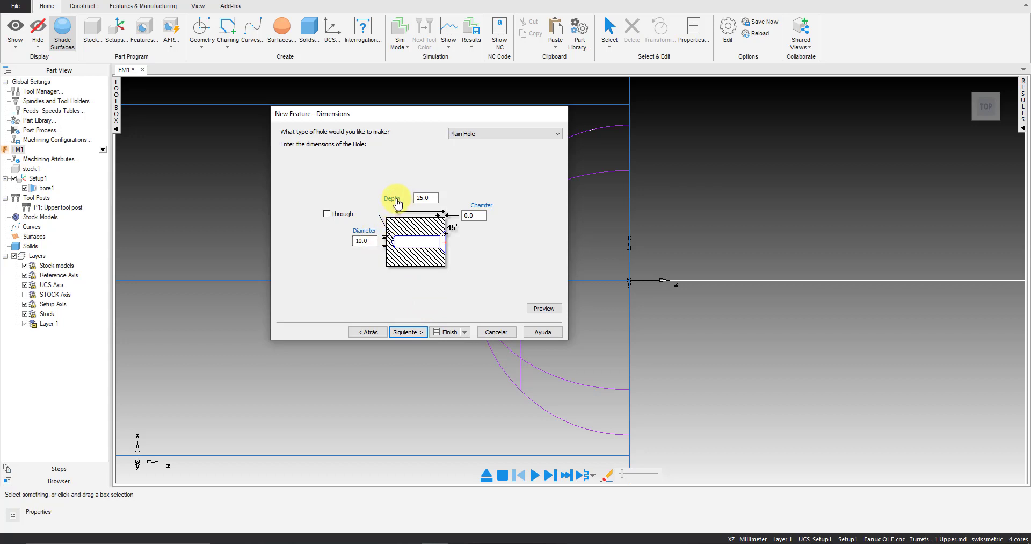
left_click(395, 199)
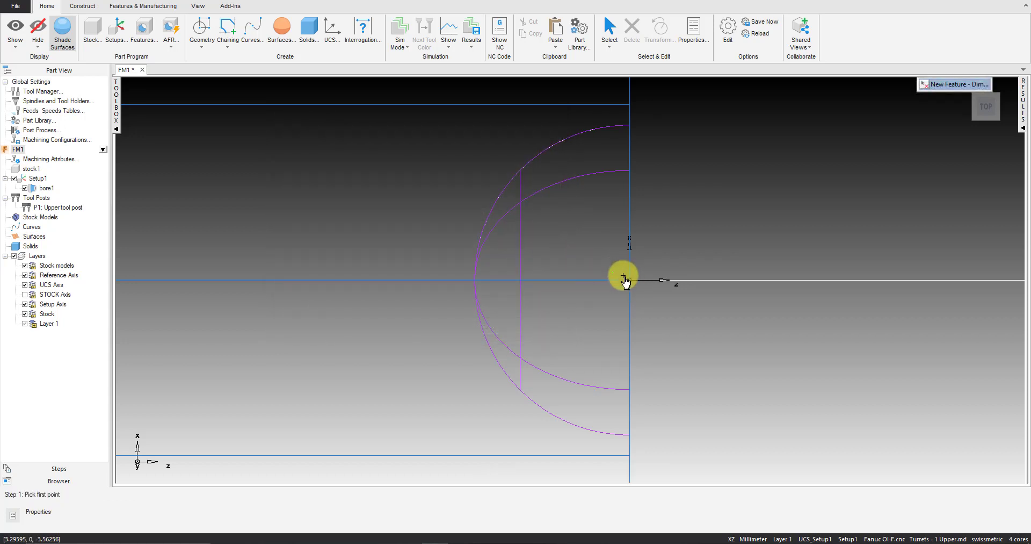
left_click(631, 280)
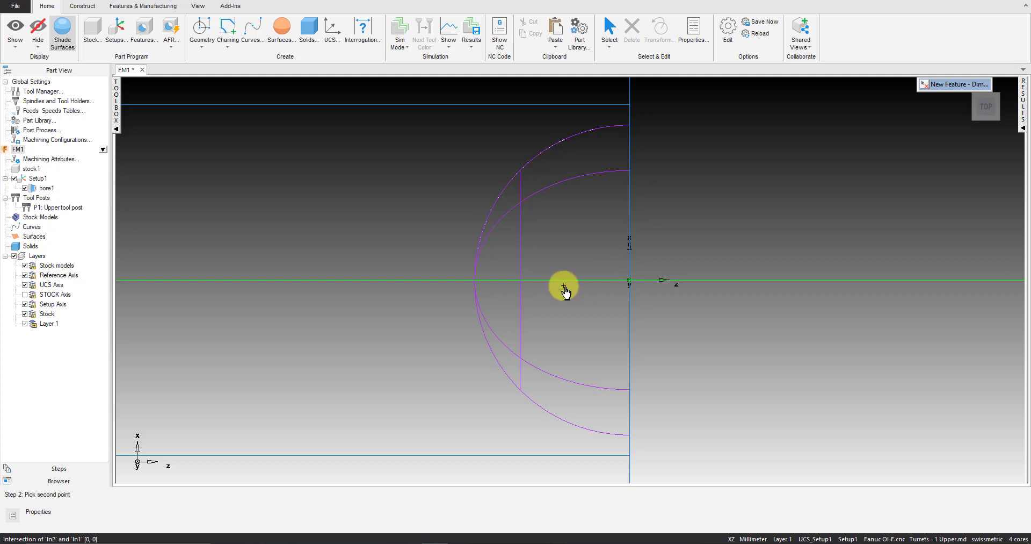
left_click(477, 280)
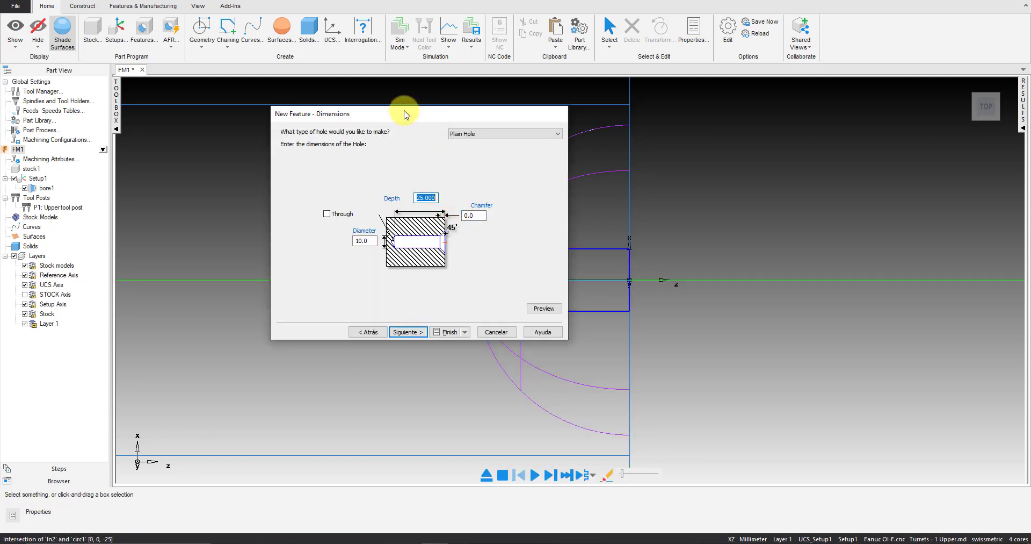
left_click_drag(402, 111, 248, 90)
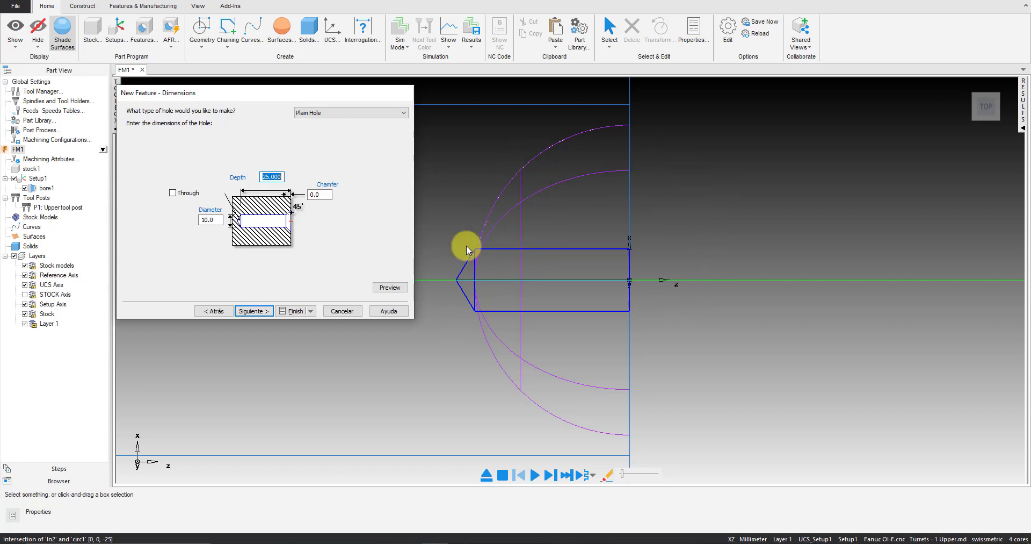
left_click(252, 313)
left_click(296, 311)
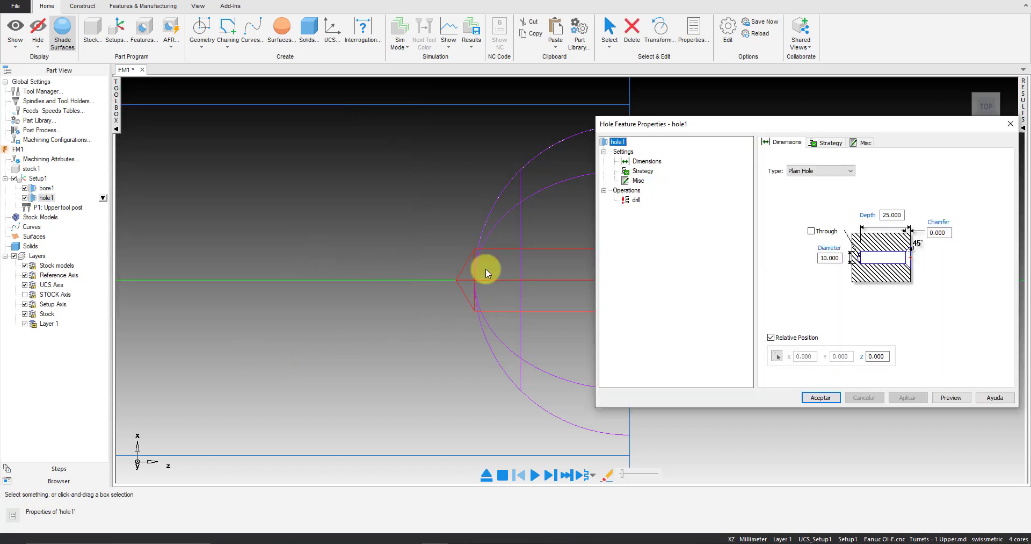
Add a spot drill operation to the hole and switch the tool crib to basicmetric for its tool selection
left_click(847, 143)
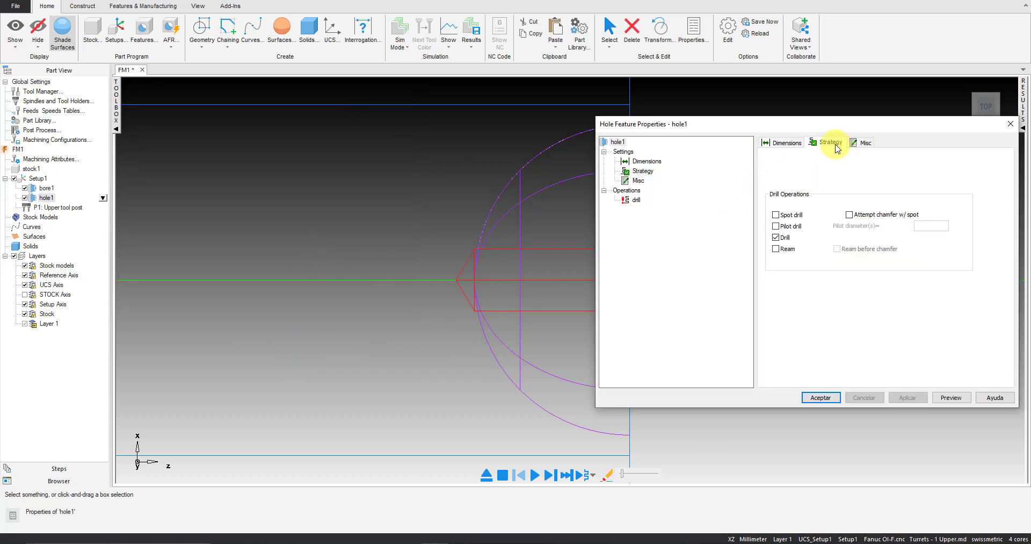
left_click(786, 216)
left_click(642, 200)
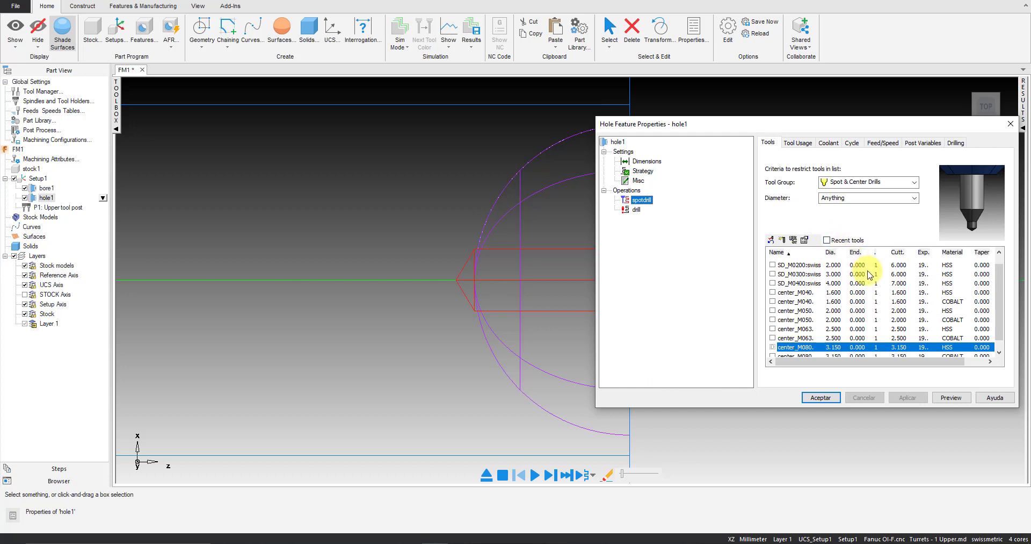
left_click(989, 540)
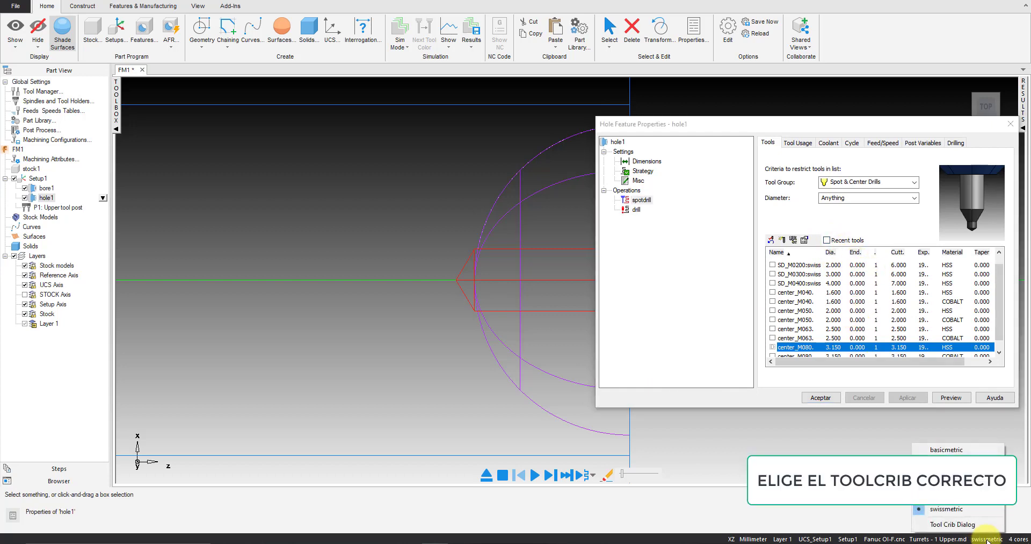
left_click(947, 450)
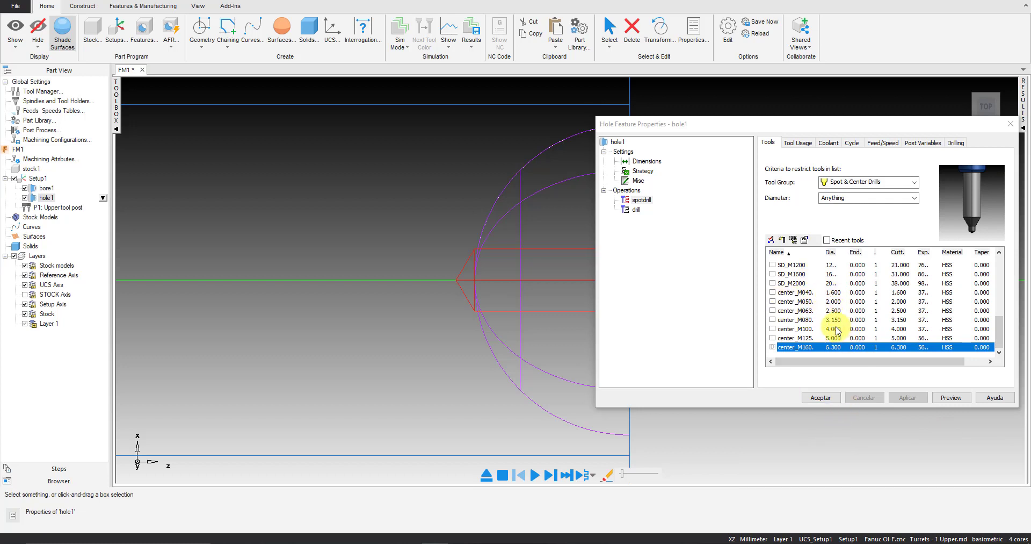
Select the center drill center_M0500-0200 as the tool for the hole's spotdrill operation
left_click_drag(823, 251, 857, 250)
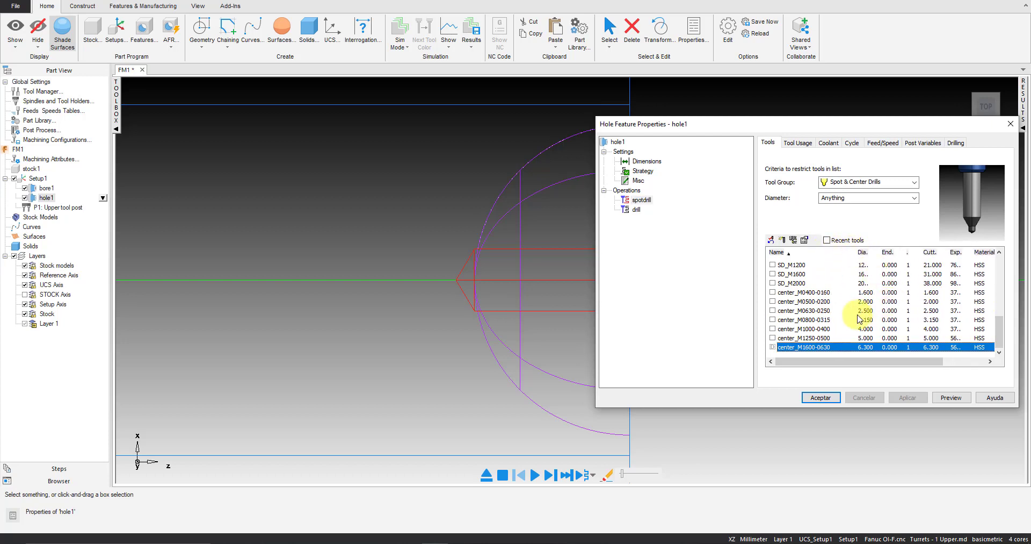
left_click(820, 293)
left_click(822, 301)
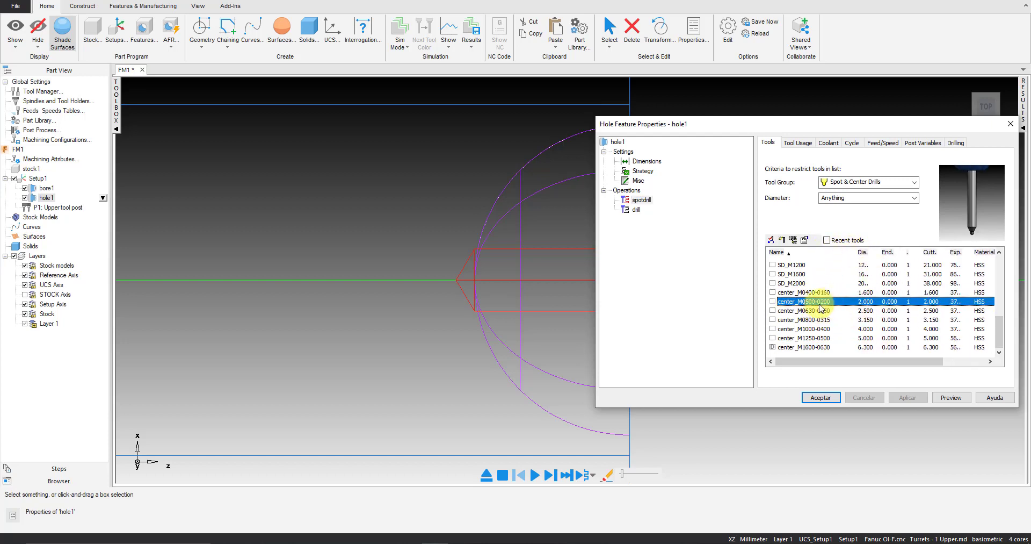
left_click(772, 301)
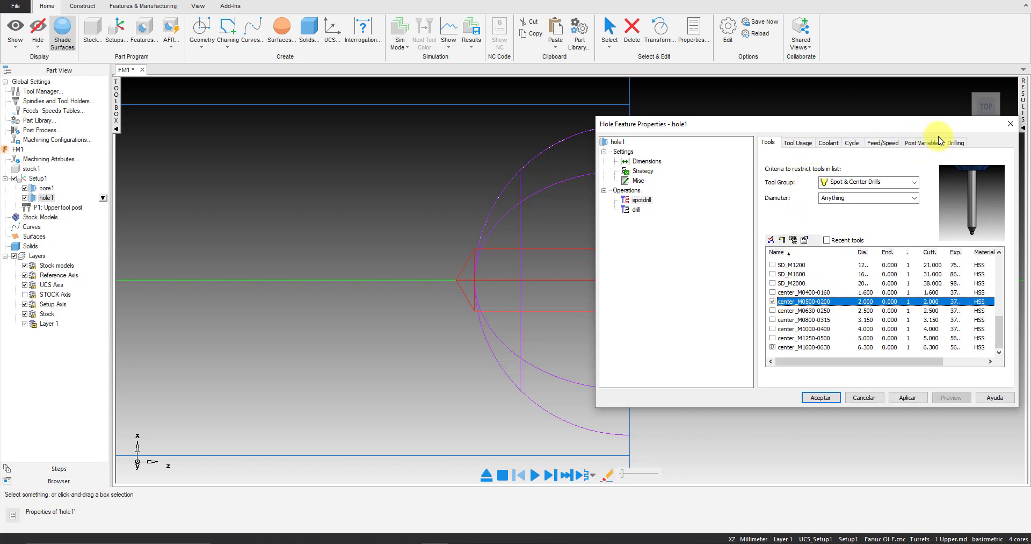
Set the spot drill depth of the hole's spotdrill operation to 2
left_click(955, 142)
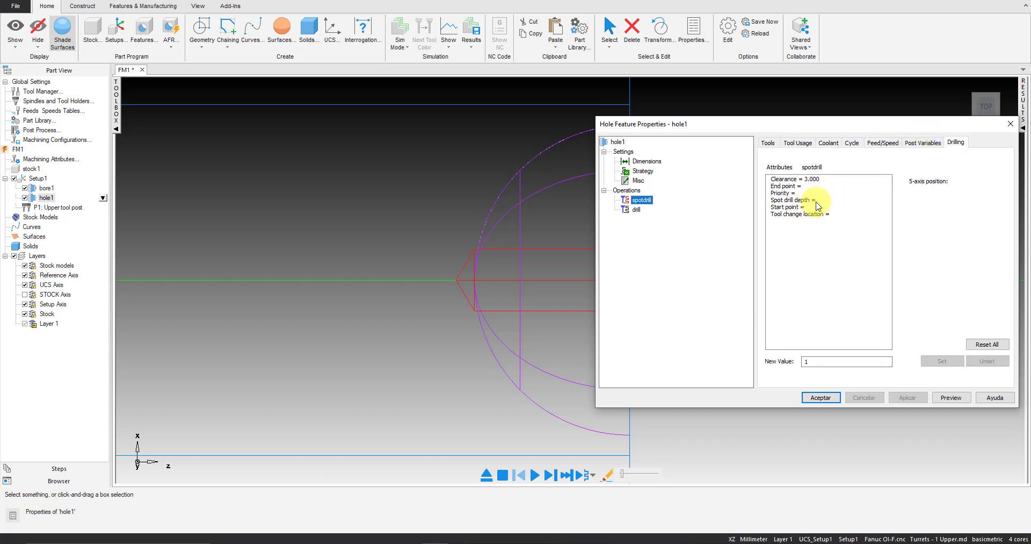
left_click(816, 202)
type("2")
key("Return")
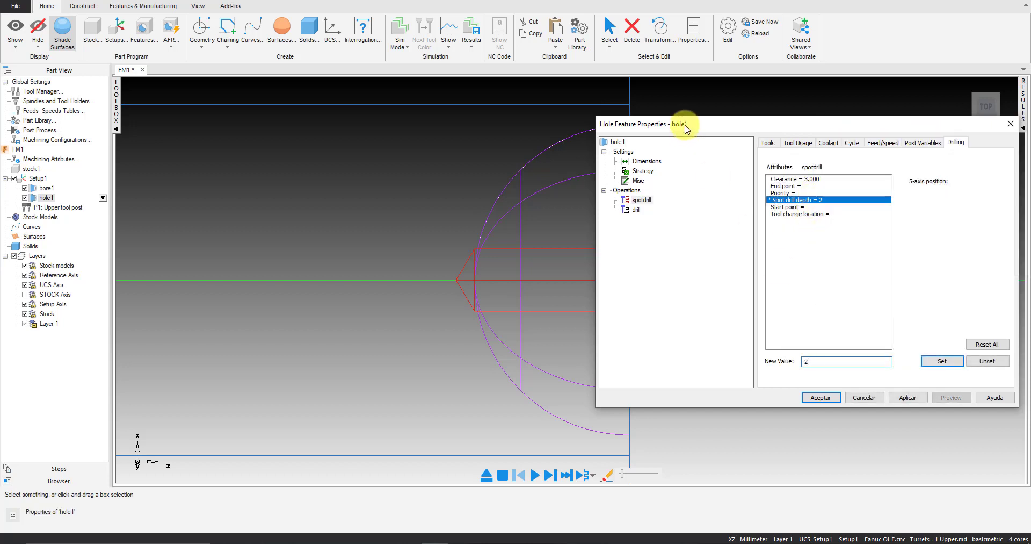
Select the twist drill TD_M1000:J as the tool for the hole's drill operation
left_click(637, 210)
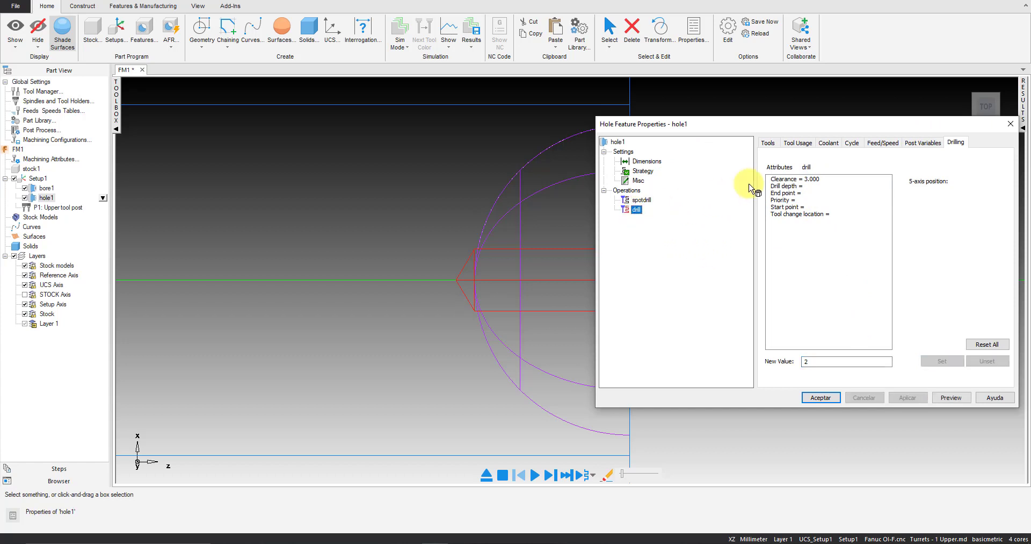
left_click(768, 142)
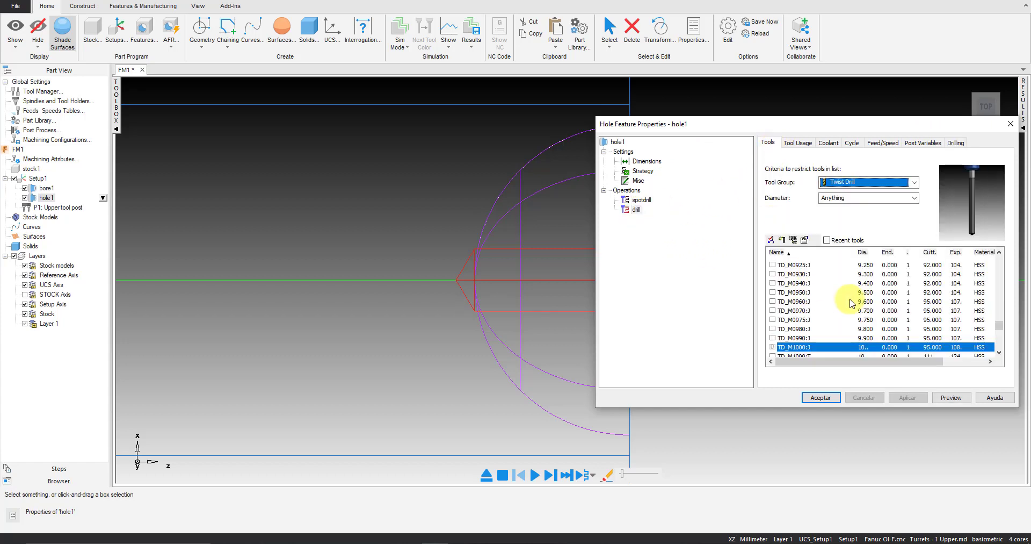
left_click(774, 348)
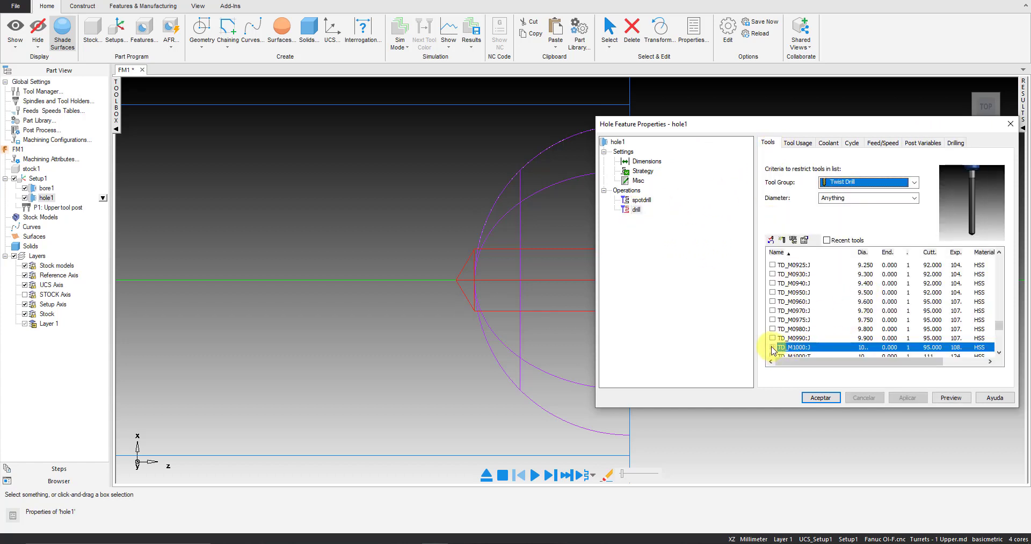
Check the drill operation's coolant, cycle and feed settings, then set its drill depth to 25 and apply the change
left_click(797, 143)
left_click(826, 143)
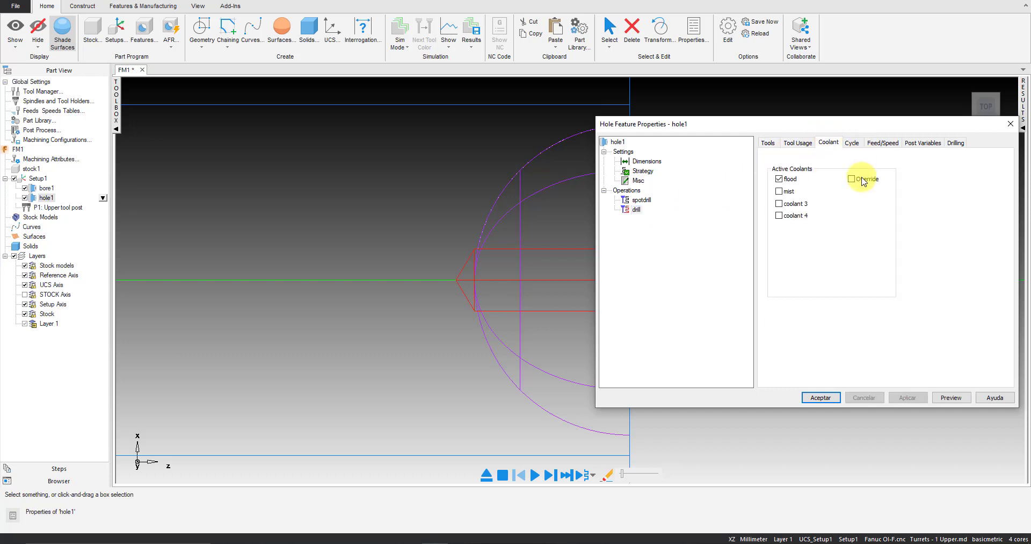
left_click(855, 145)
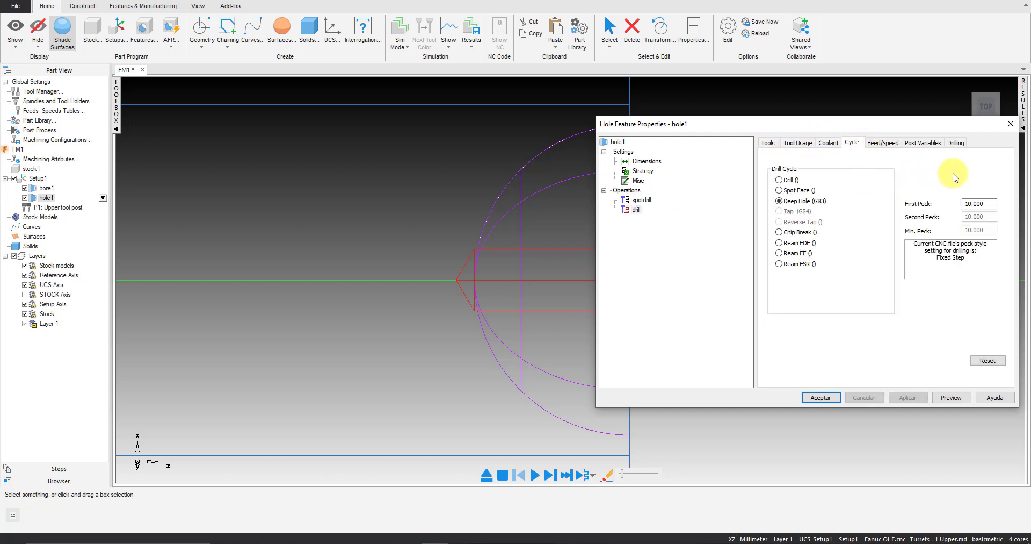
left_click_drag(984, 203, 932, 204)
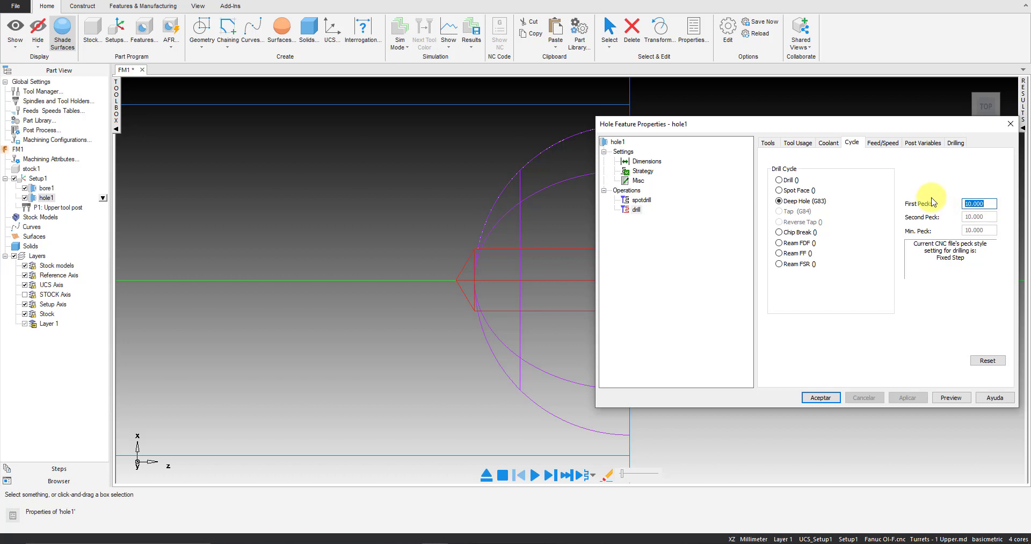
left_click(883, 144)
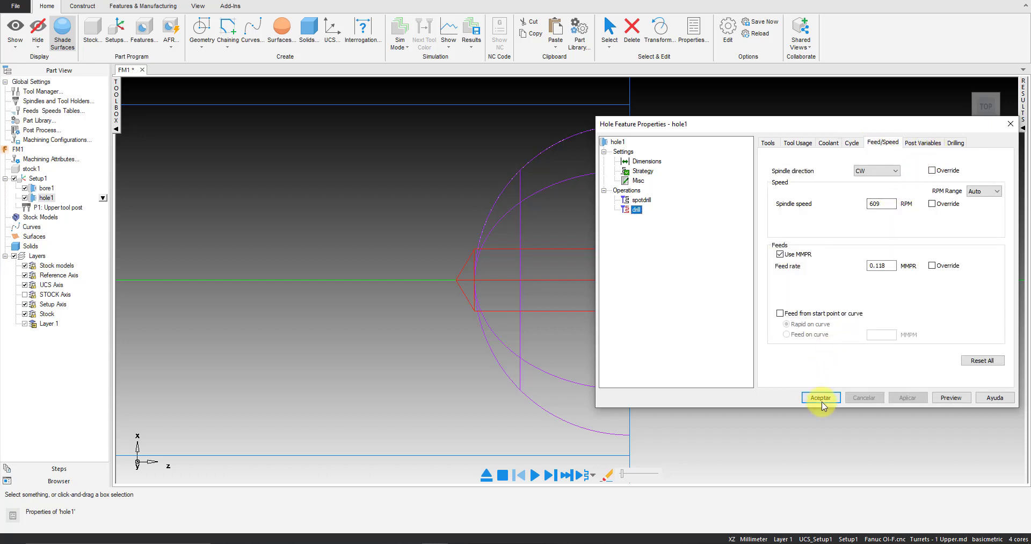
left_click(956, 143)
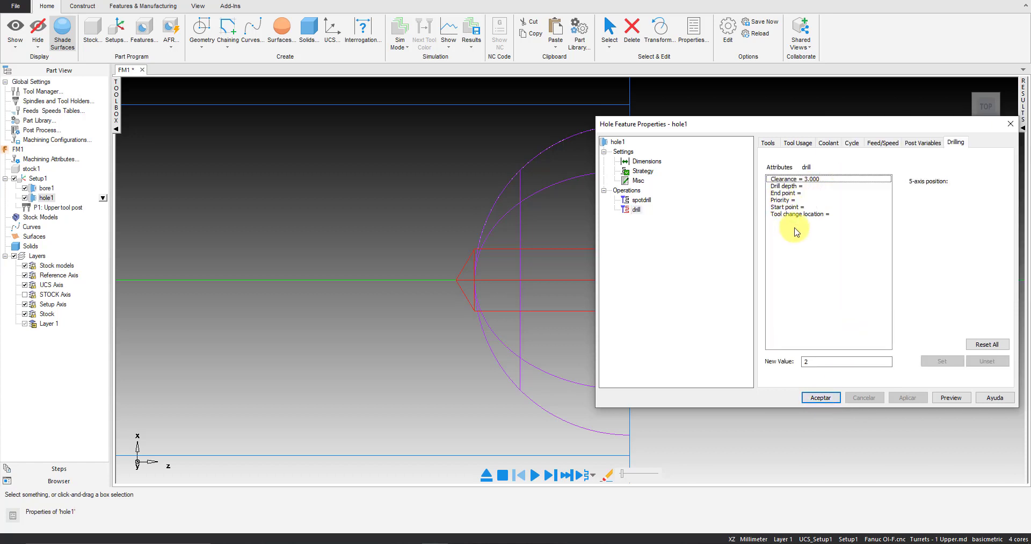
left_click(796, 185)
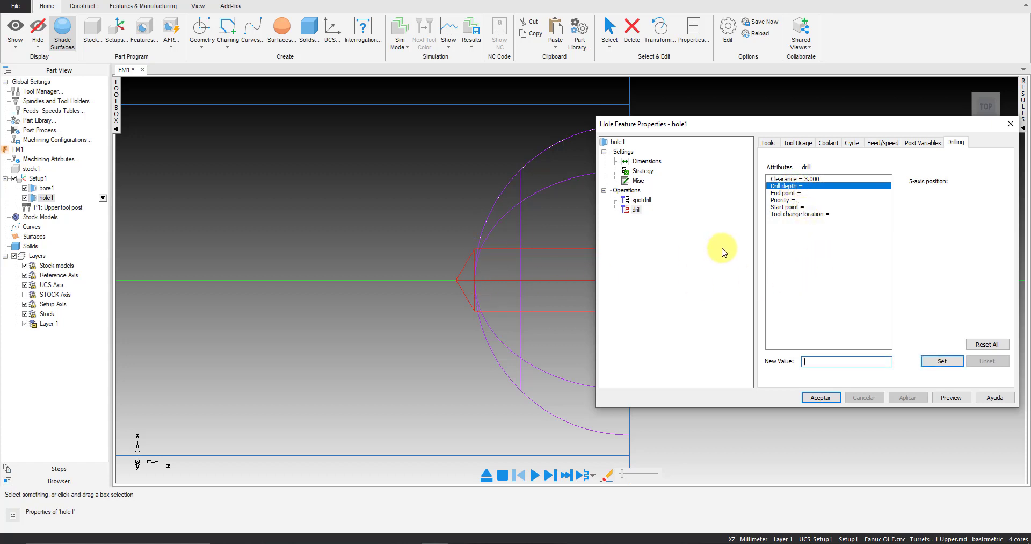
type("25")
key("Return")
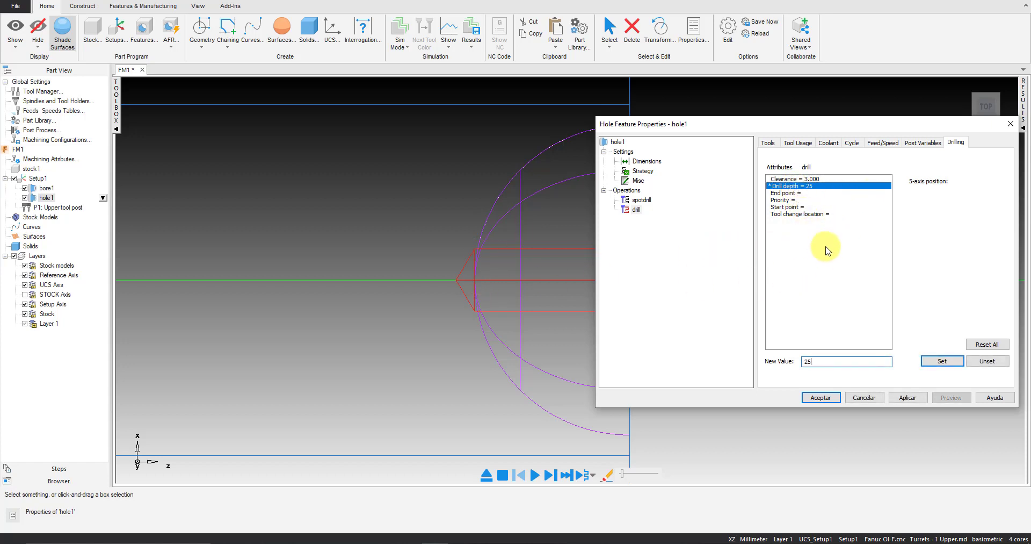
left_click(905, 396)
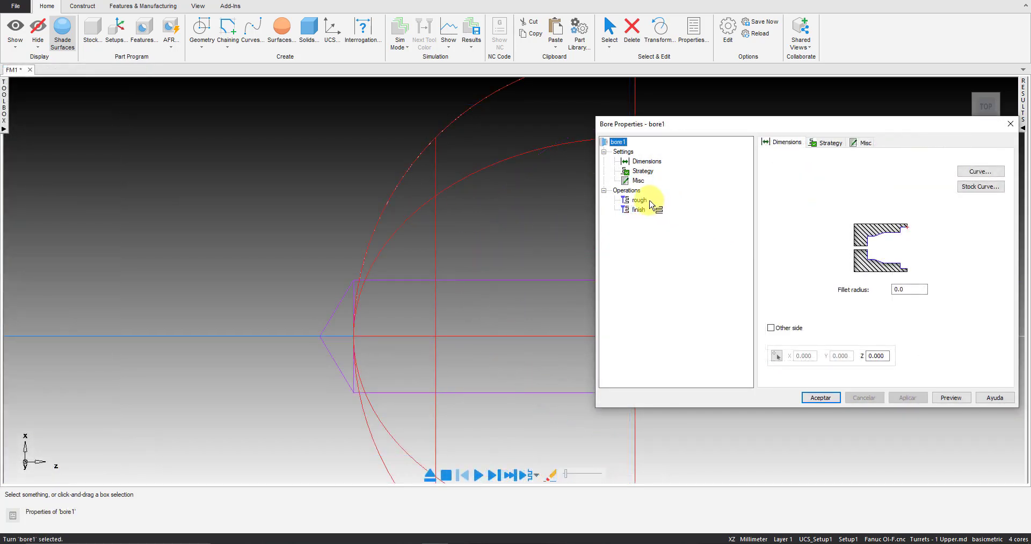
Filter the tools of bore1's rough operation to 35 Diamond inserts and highlight the boring tool WN_B_Face_35m_RH
left_click(640, 200)
left_click_drag(749, 125, 651, 132)
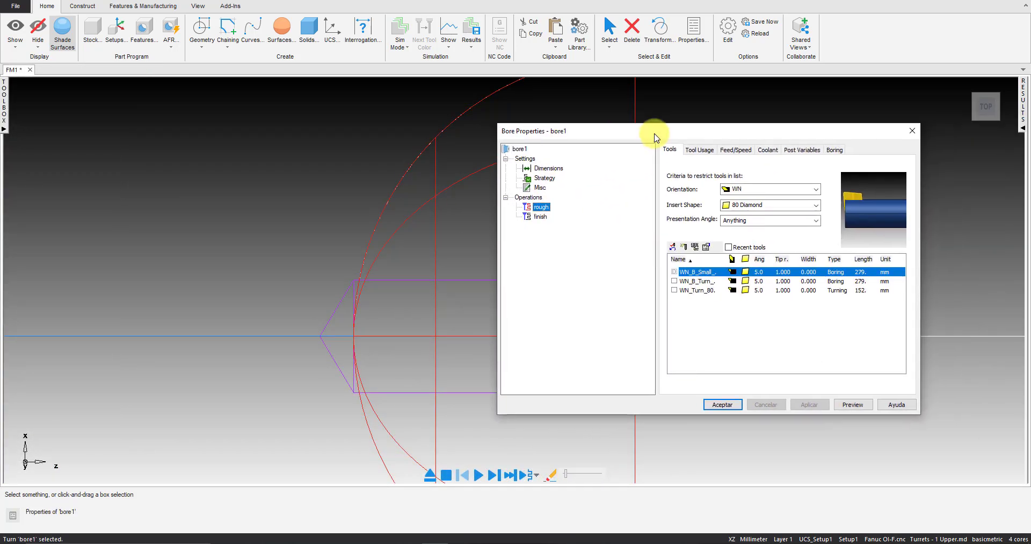
left_click(744, 205)
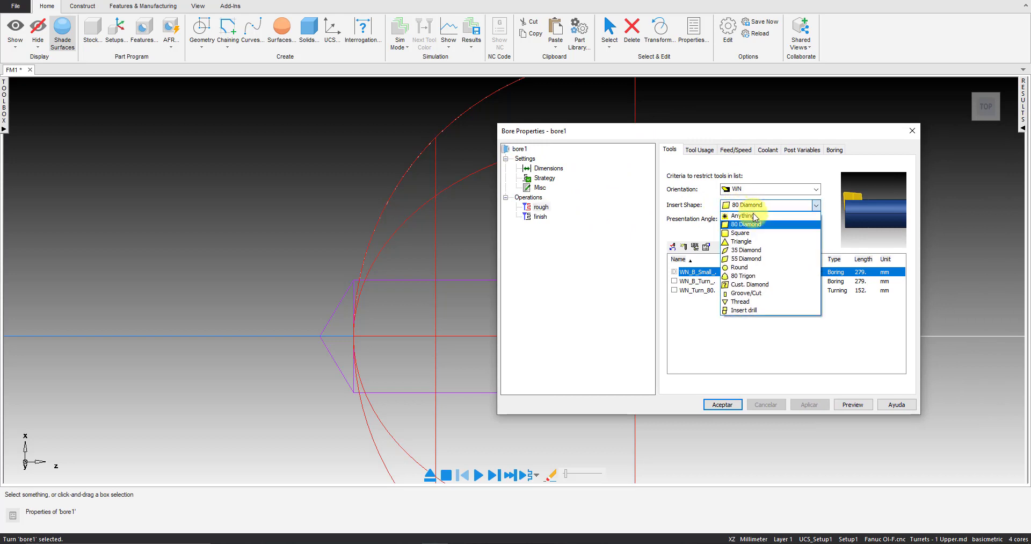
left_click(755, 250)
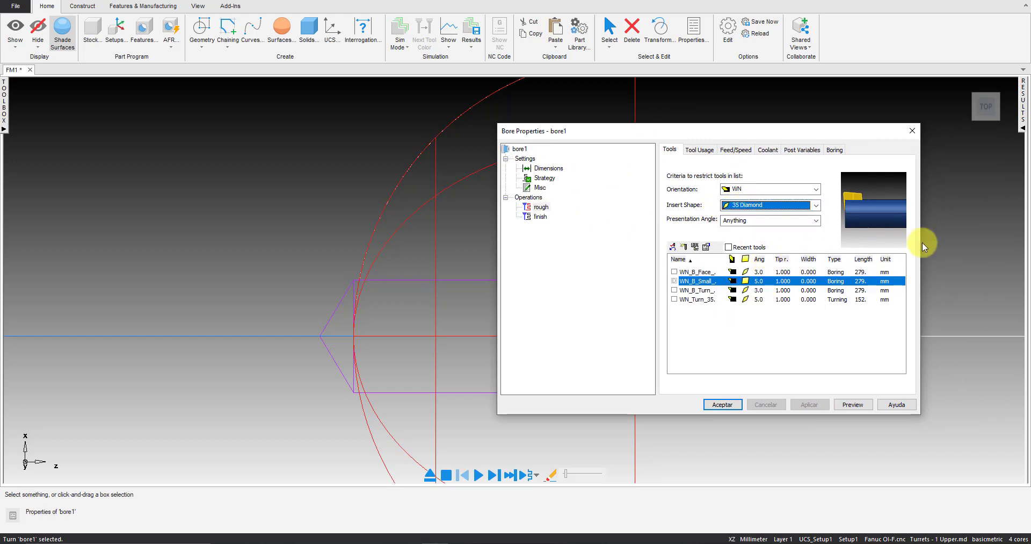
left_click(710, 272)
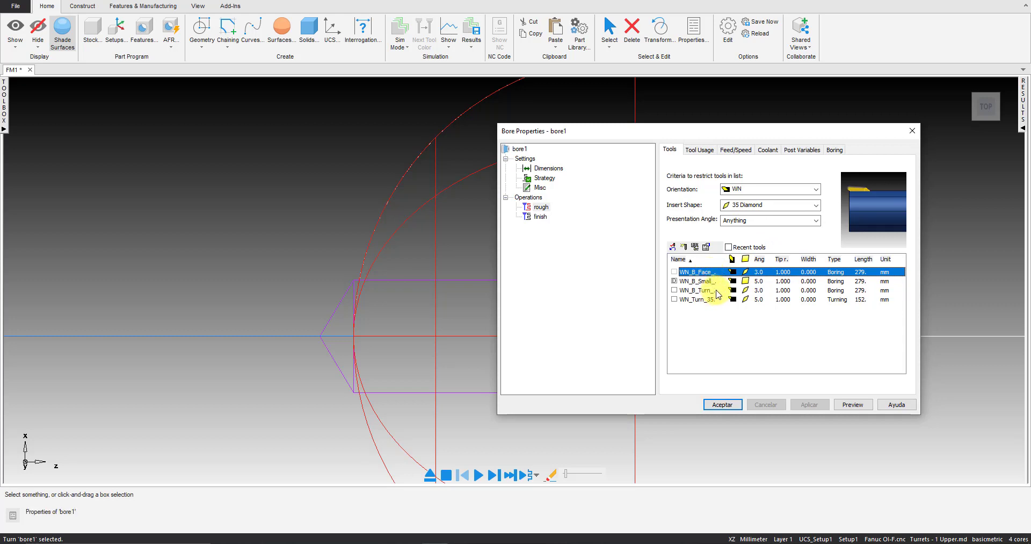
left_click(708, 300)
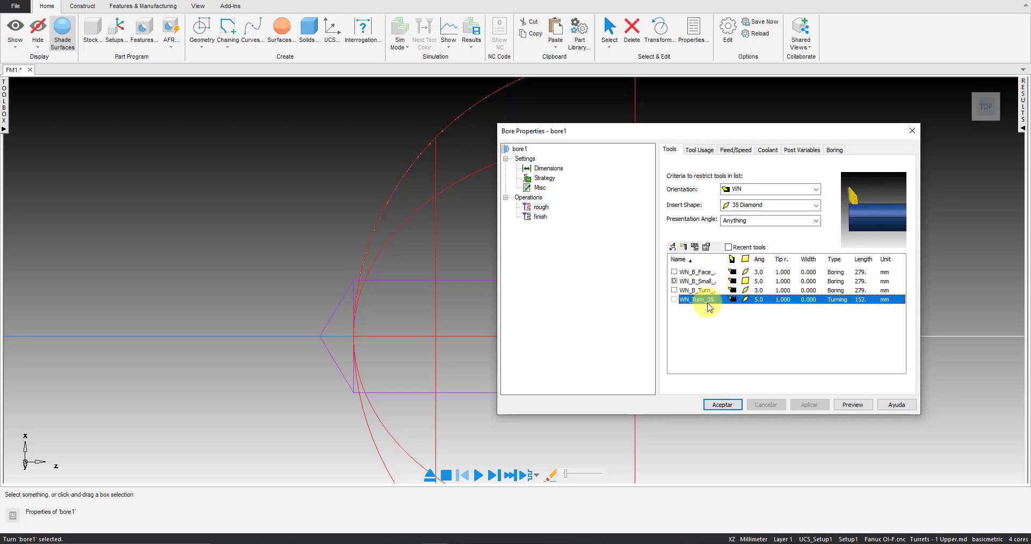
left_click(714, 273)
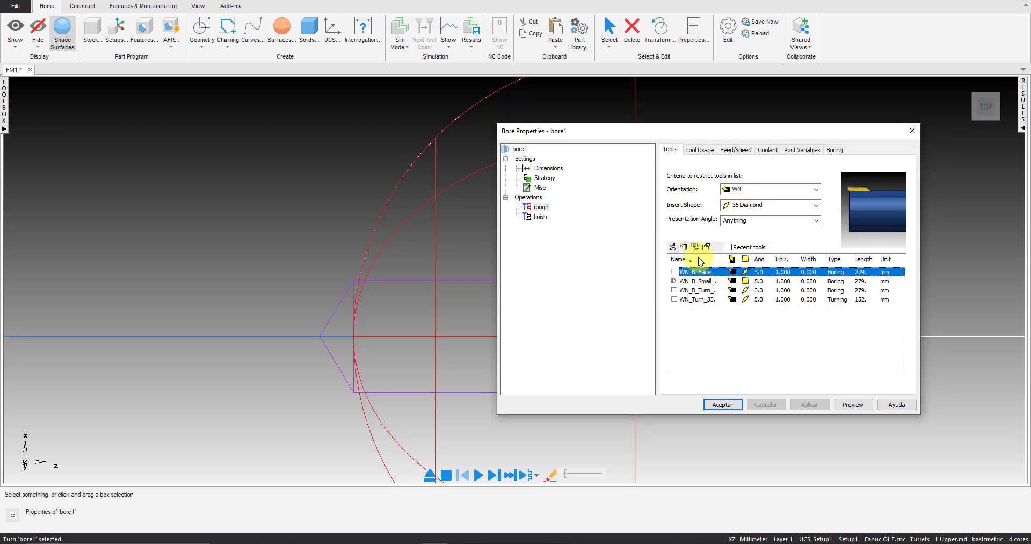
left_click(684, 249)
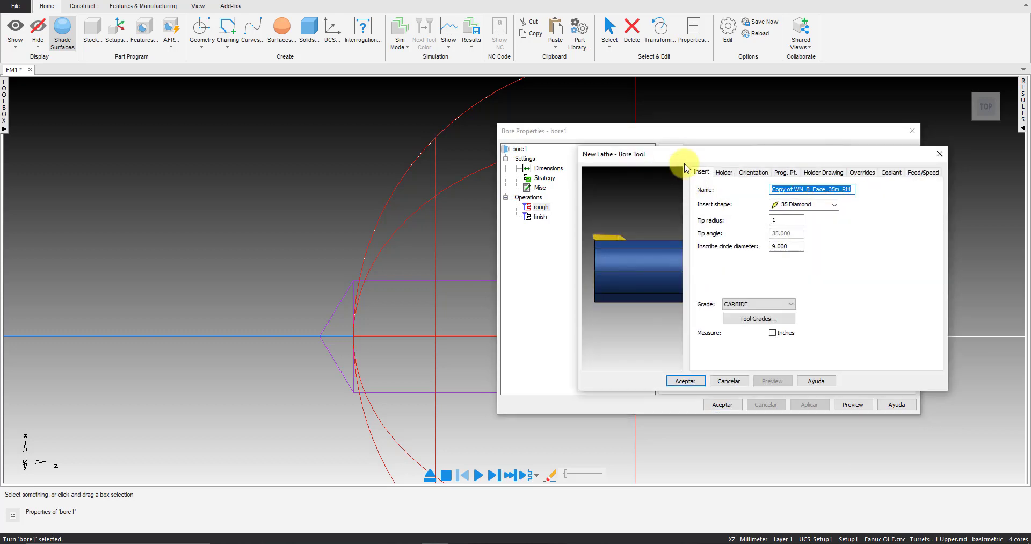
left_click_drag(607, 139, 294, 173)
left_click(339, 396)
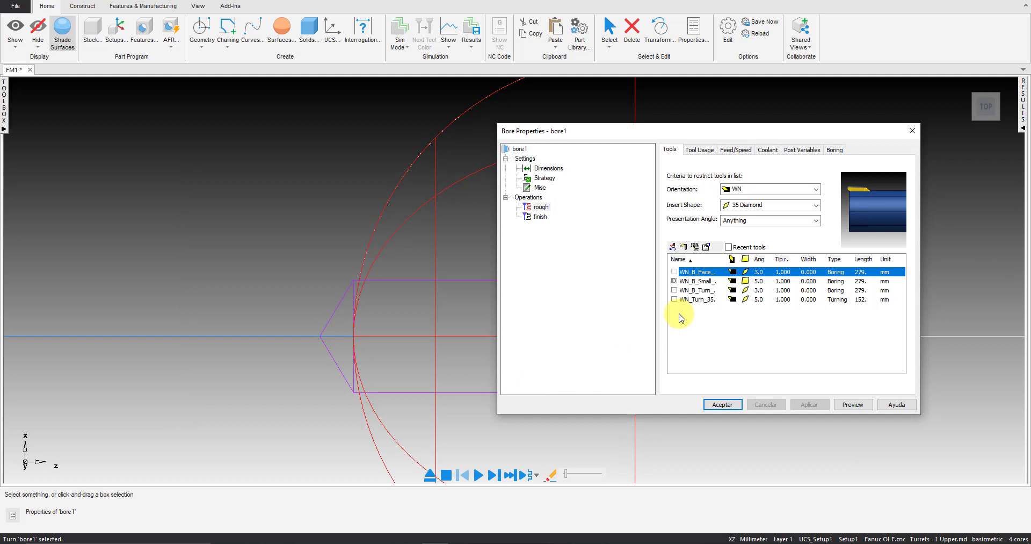
Create a new bore tool from a copy of WN_B_Face_35m_RH and name it Face_35_RH
left_click(683, 249)
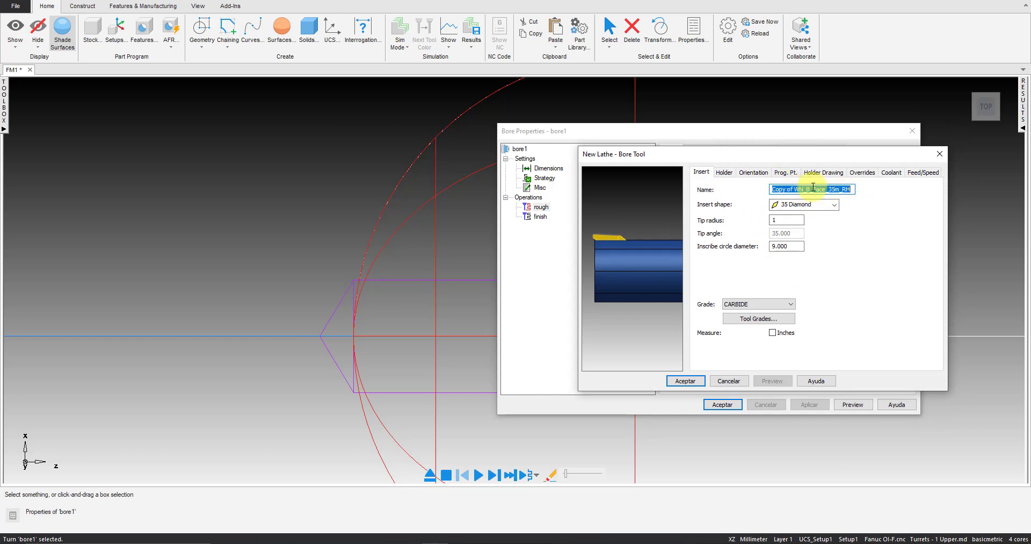
left_click_drag(797, 189, 678, 183)
key("BackSpace")
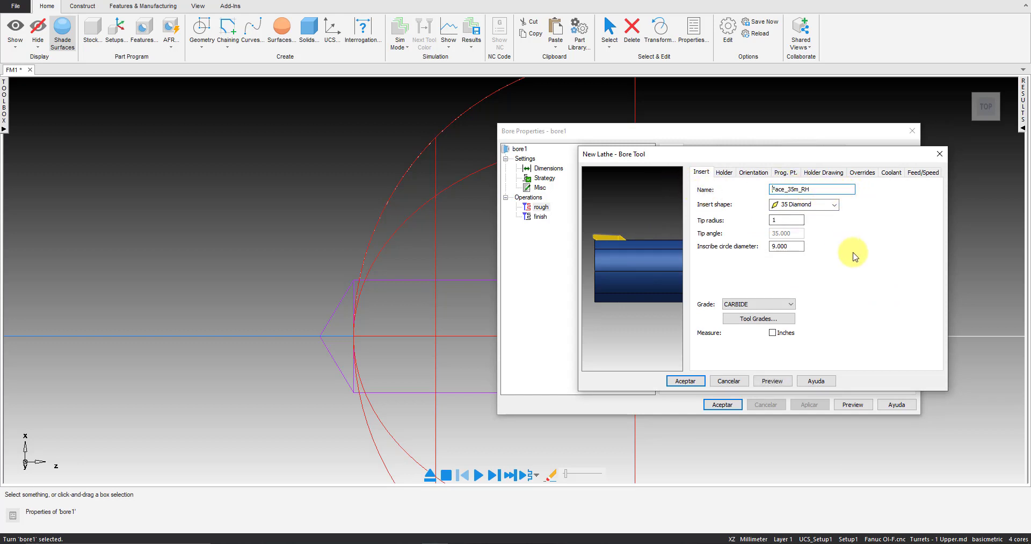
left_click(822, 190)
Set the insert tip radius of the new Face_35_RH bore tool to .20
double_click(789, 220)
type(".20")
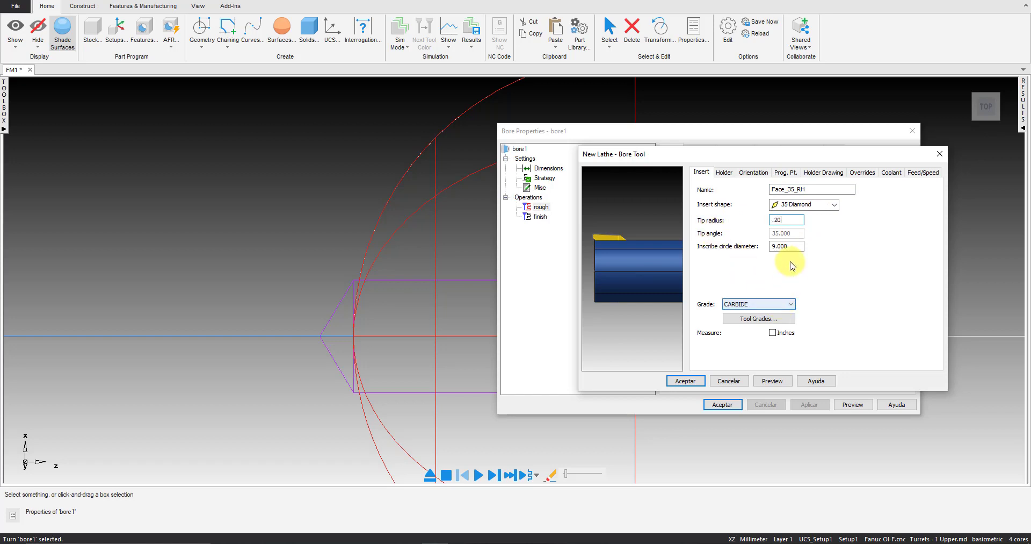
double_click(787, 246)
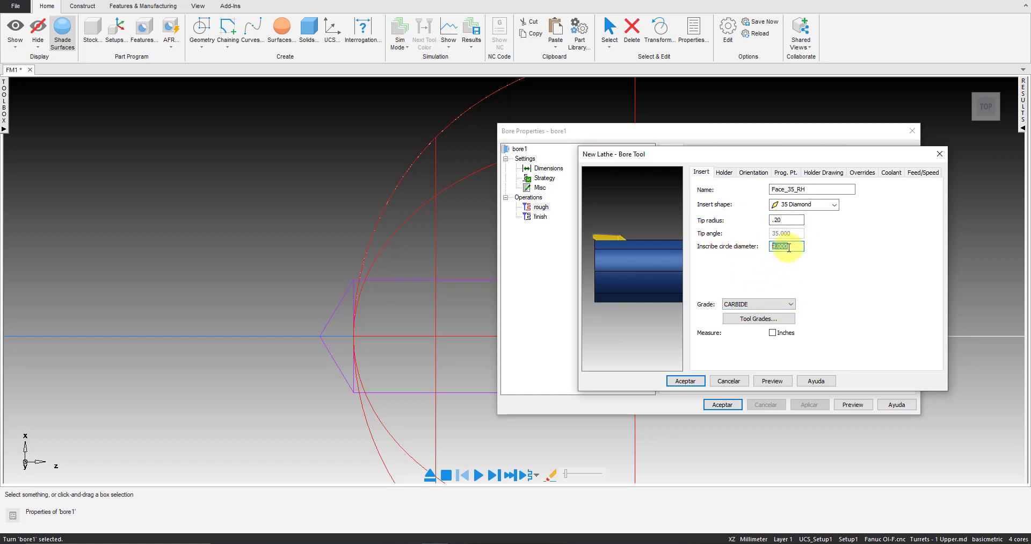
Set the minimum diameter of the Face_35_RH tool's holder to 15.0 and preview the tool
left_click(726, 173)
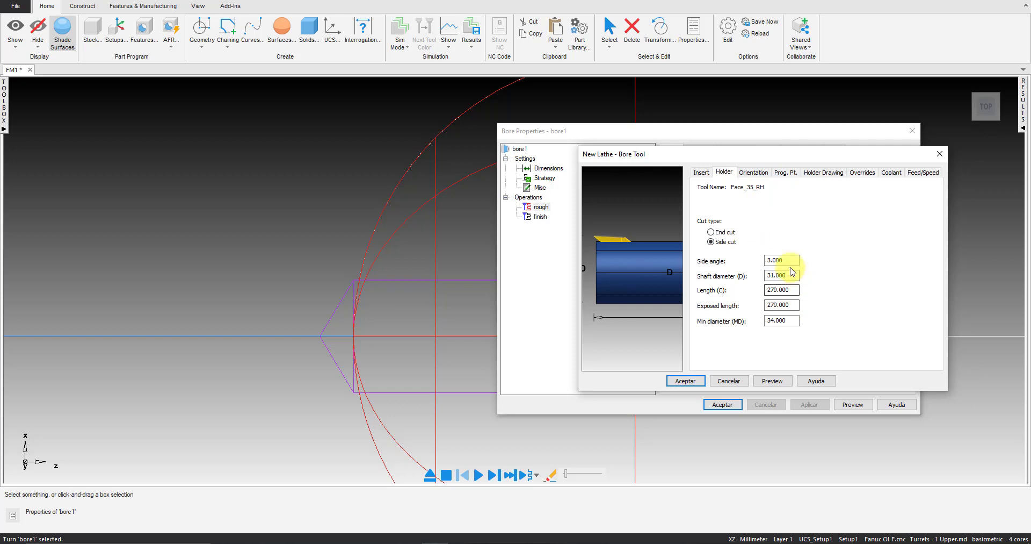
mouse_move(658, 284)
left_mouse_down()
mouse_move(636, 323)
mouse_move(643, 293)
left_mouse_up()
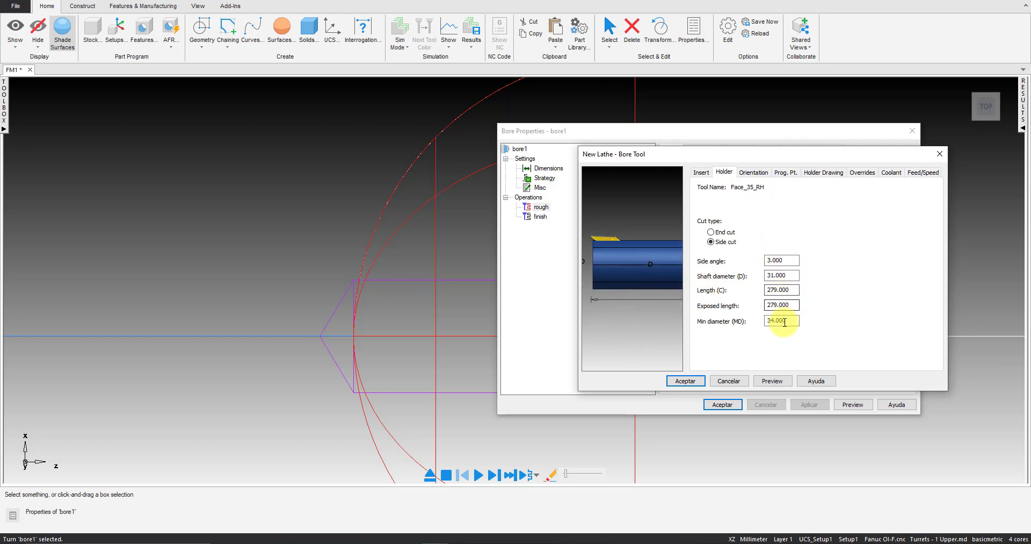
left_click_drag(793, 323, 725, 326)
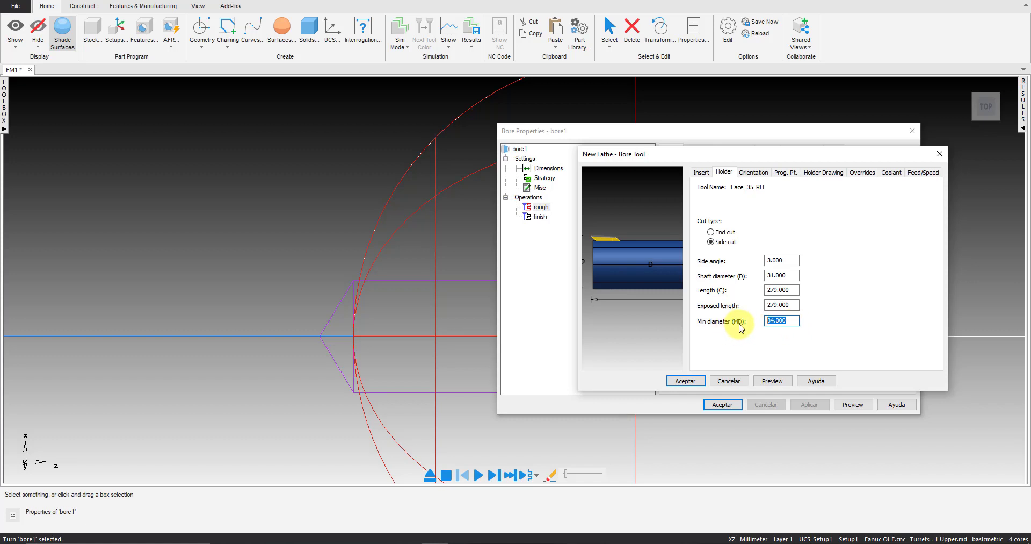
type("12.0")
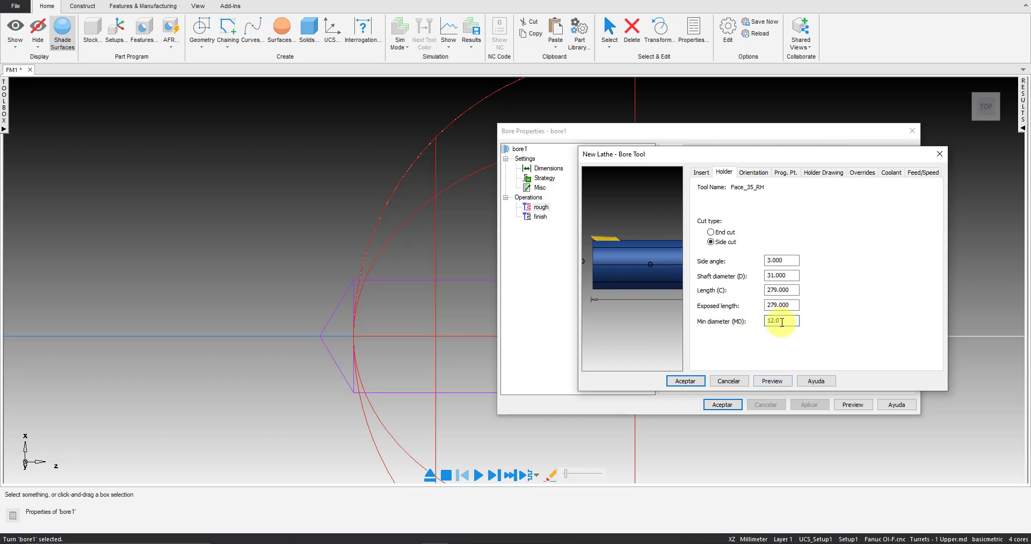
left_click_drag(782, 322, 743, 320)
type("15.0")
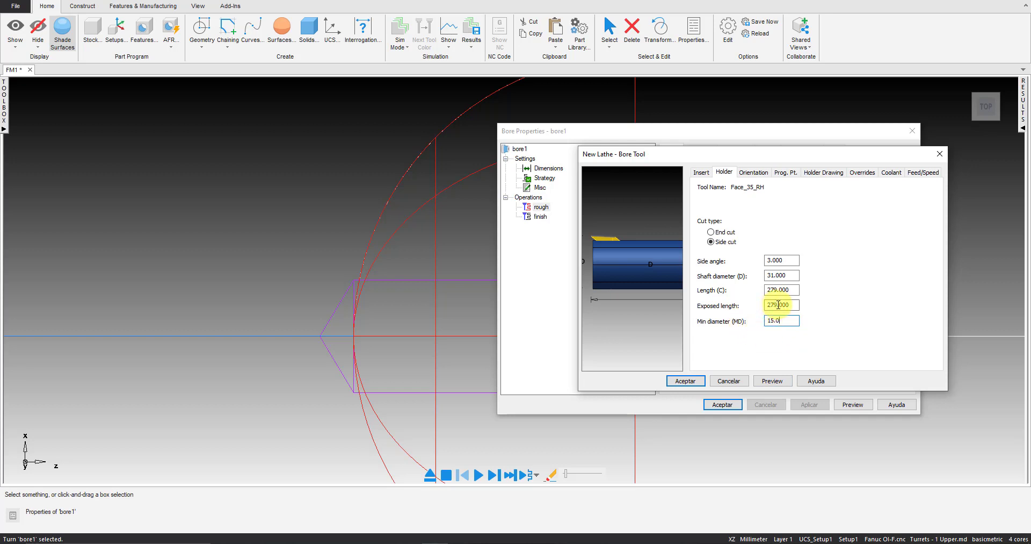
left_click(778, 381)
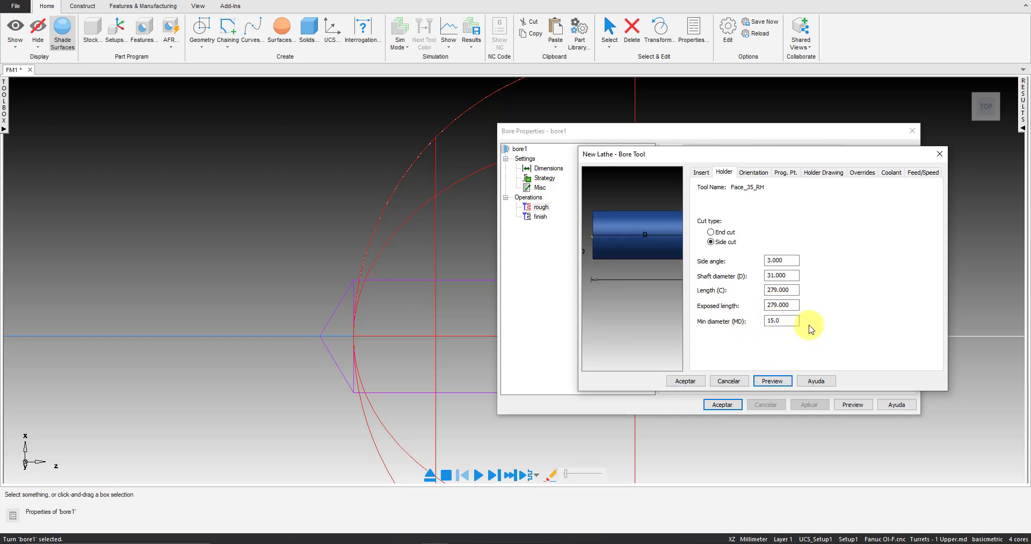
Set the shaft diameter of the Face_35_RH tool's holder to 12 and preview the tool
double_click(791, 275)
type("1")
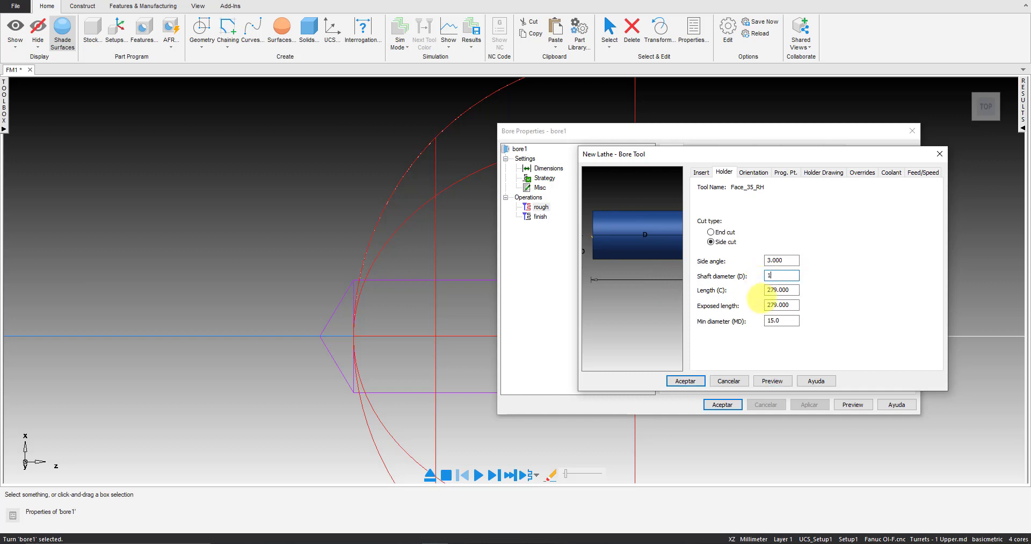
type("2")
left_click(773, 380)
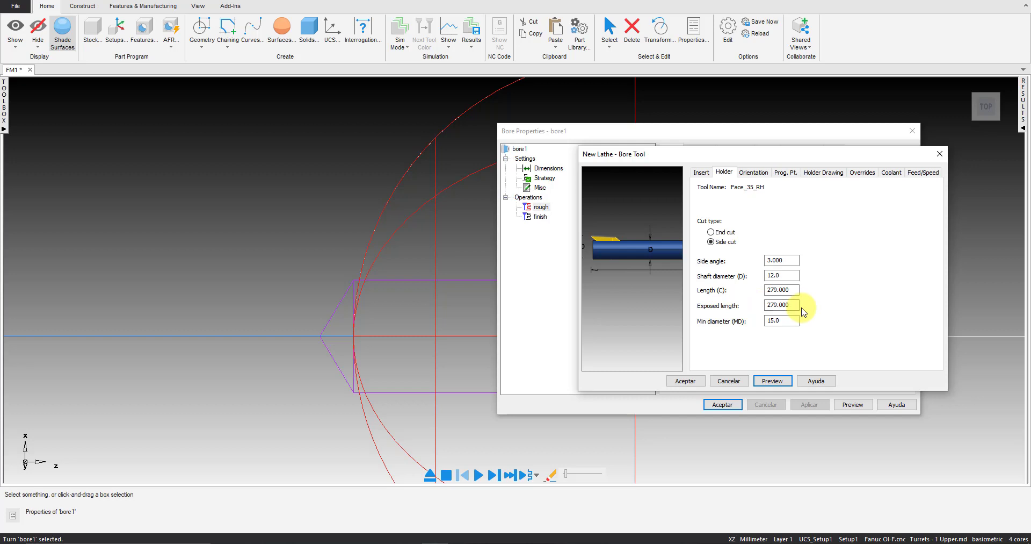
Compute the X and Z programming point coordinates of the Face_35_RH tool from its tool data
left_click(754, 173)
left_click(781, 173)
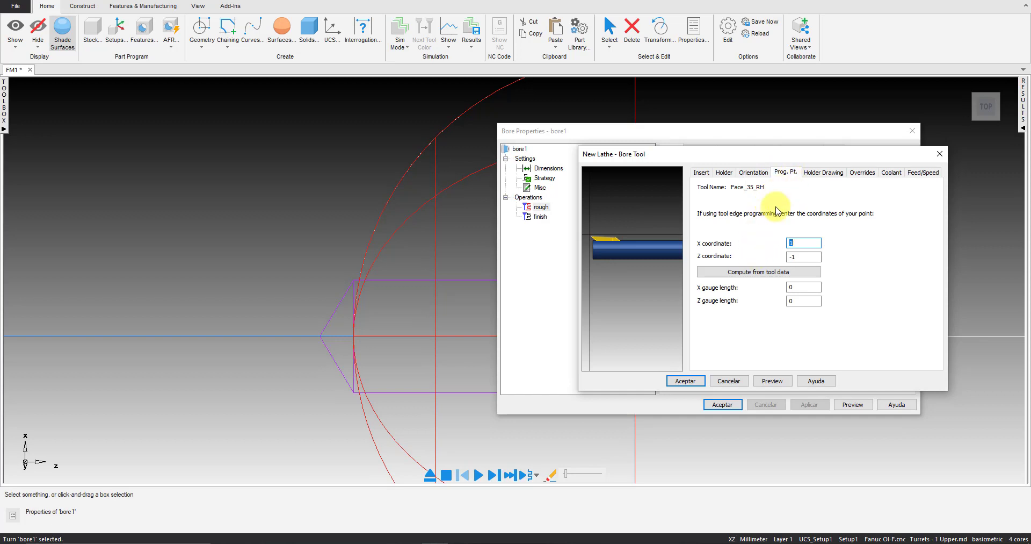
left_click(749, 274)
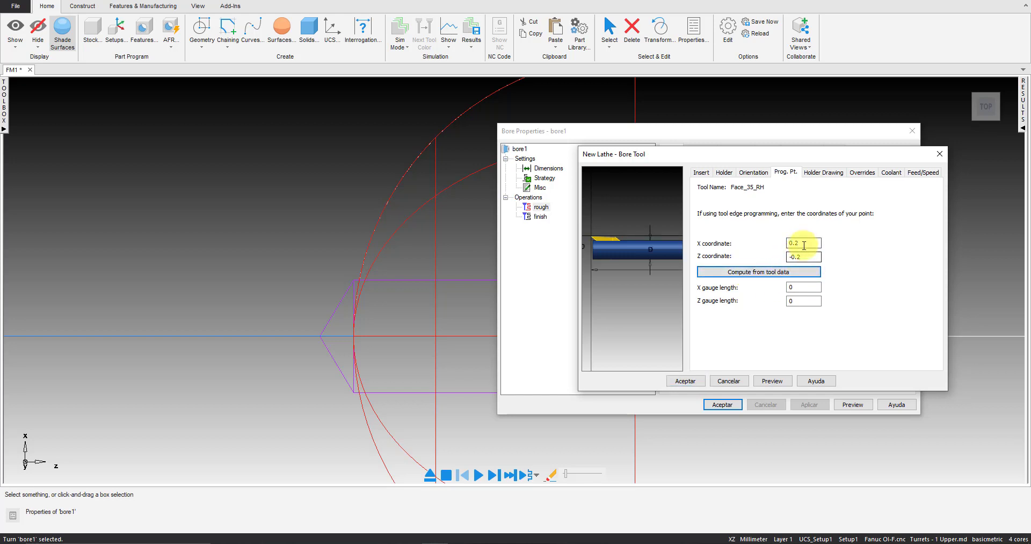
Accept the new Face_35_RH tool as override for bore1's rough operation and select it for the finish operation too
left_click(694, 380)
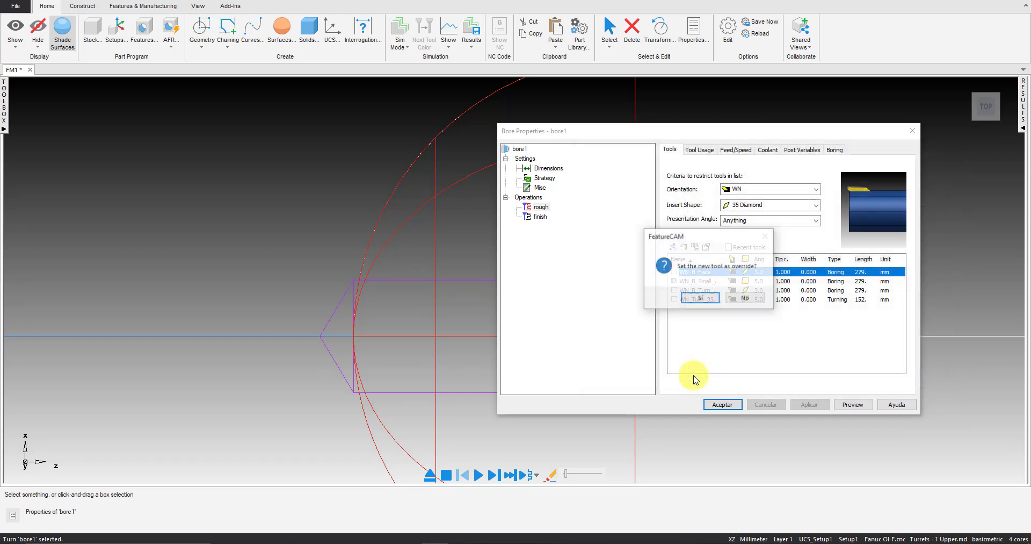
left_click(715, 299)
left_click(537, 217)
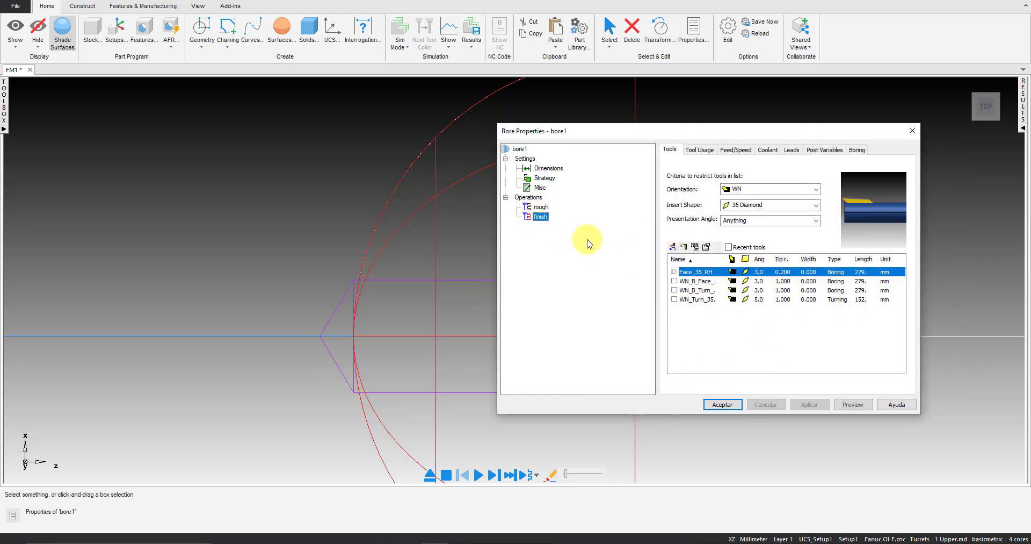
left_click(675, 272)
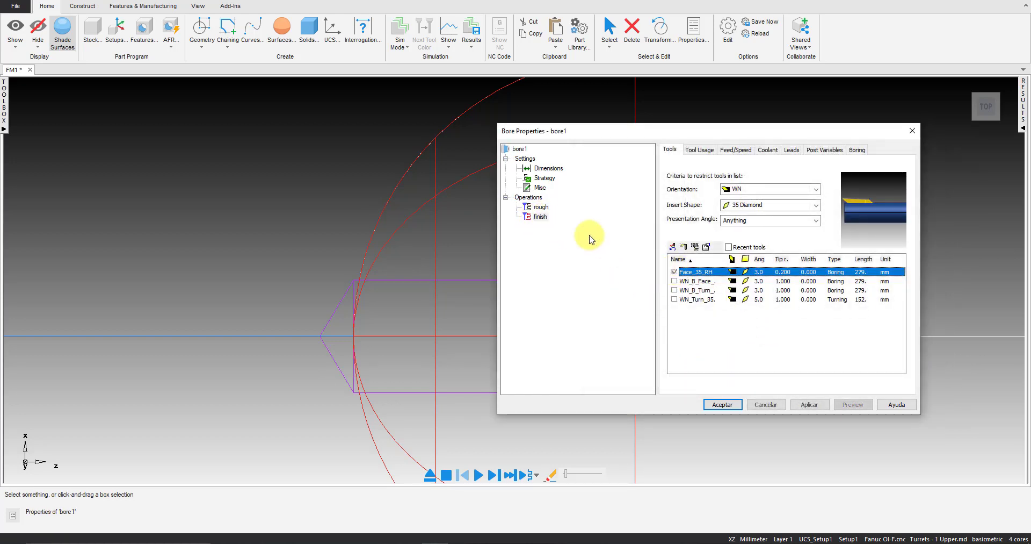
left_click(537, 206)
Preview bore1's toolpath, single-step its simulation to inspect the boring bar in the hole, and return to the bore properties
left_click(842, 403)
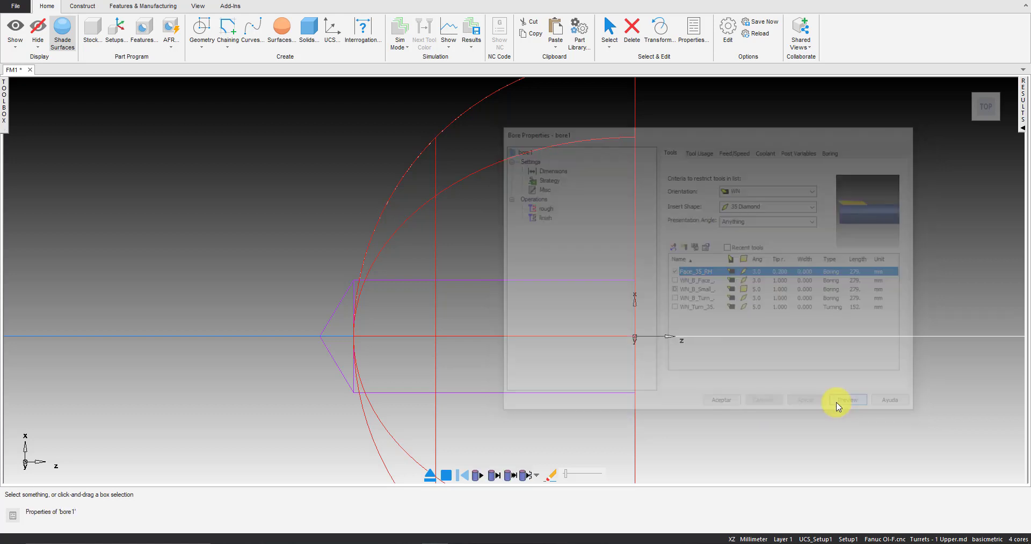
left_click(509, 477)
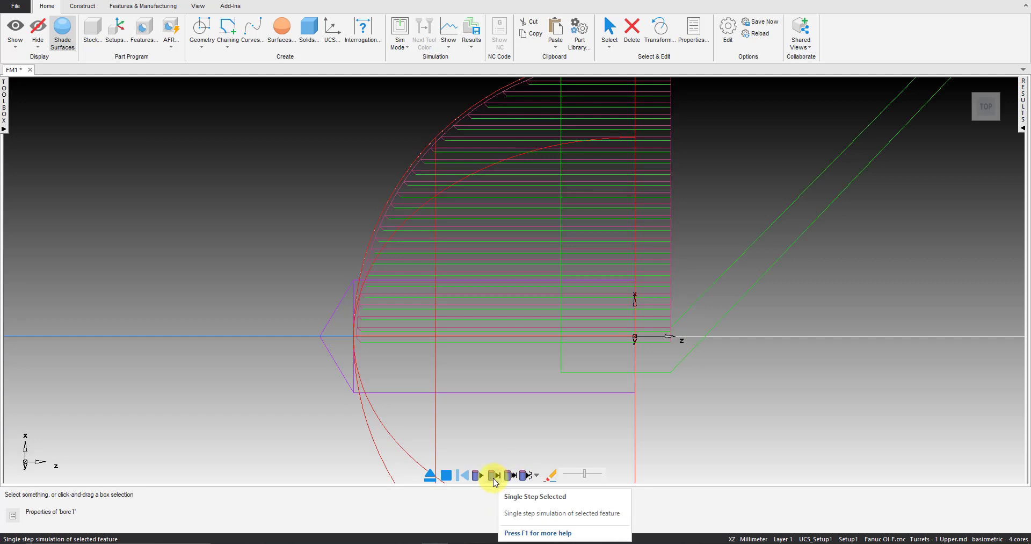
left_click(495, 475)
left_click(495, 475)
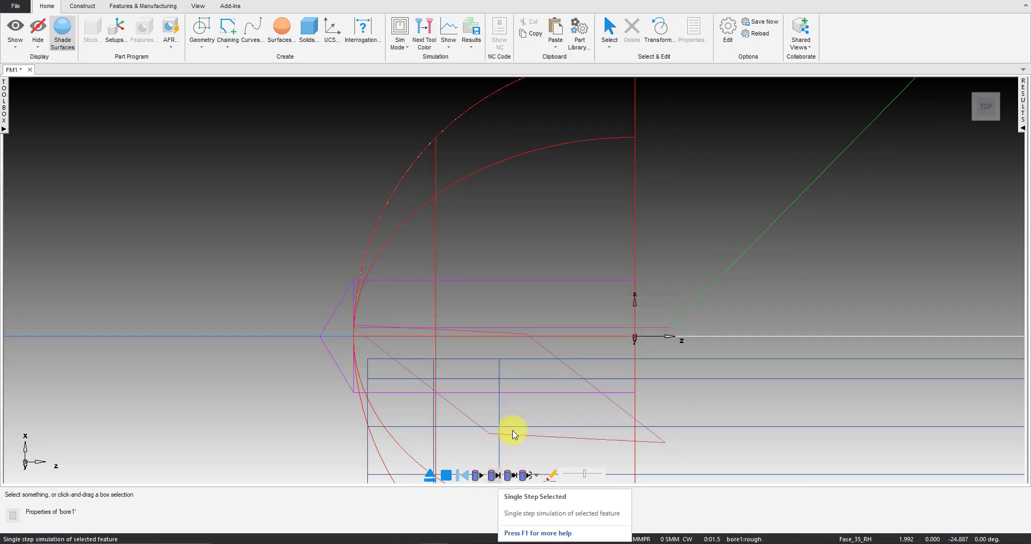
scroll(656, 311, "down", 2)
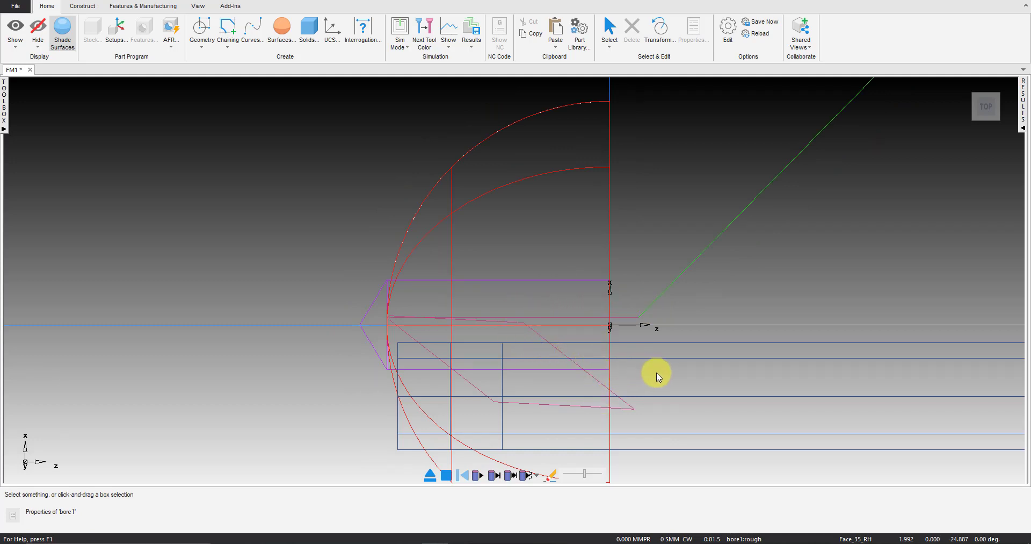
left_click(430, 475)
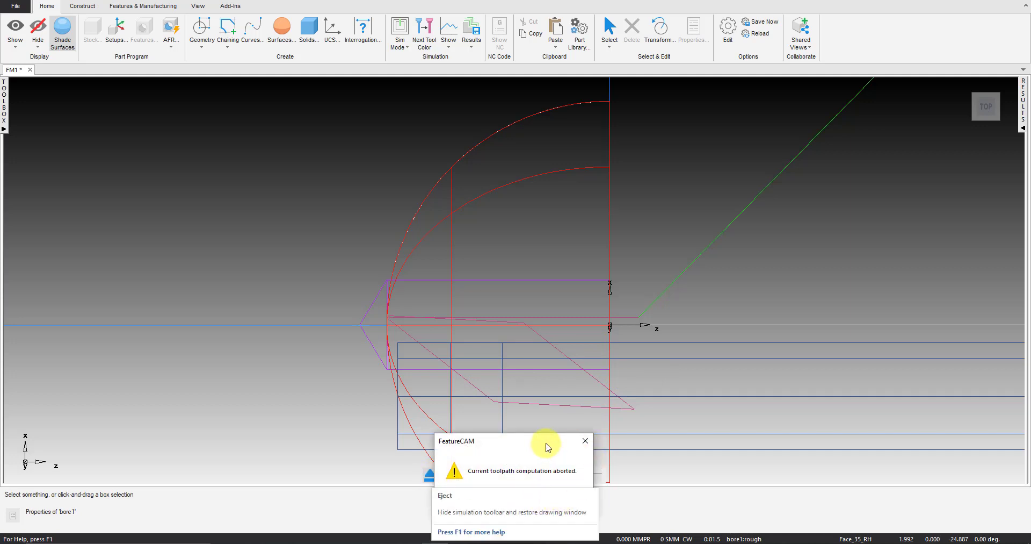
left_click_drag(550, 443, 700, 369)
left_click(715, 428)
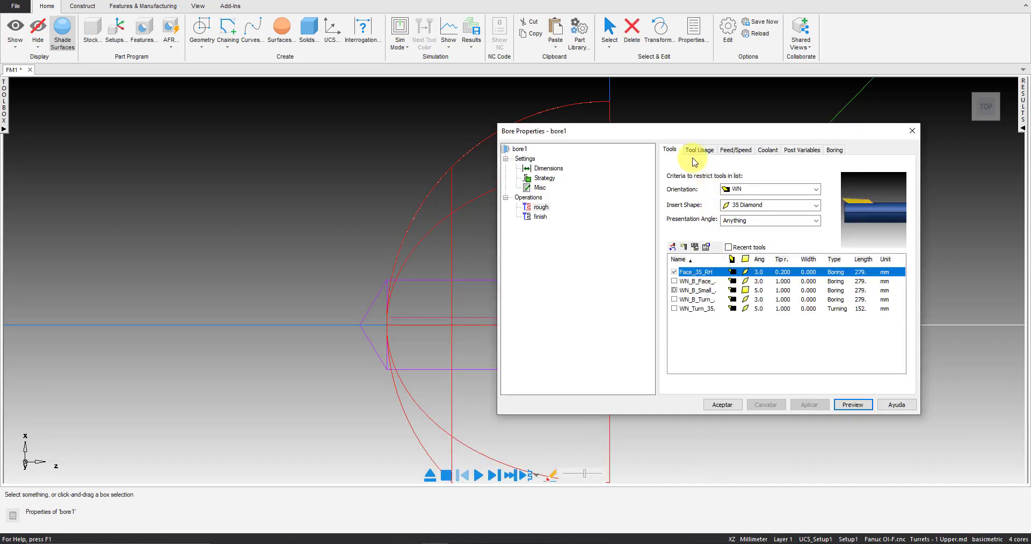
Set bore1's strategy to the Face cycle with the finish pass feed direction Negative and apply it
left_click(545, 179)
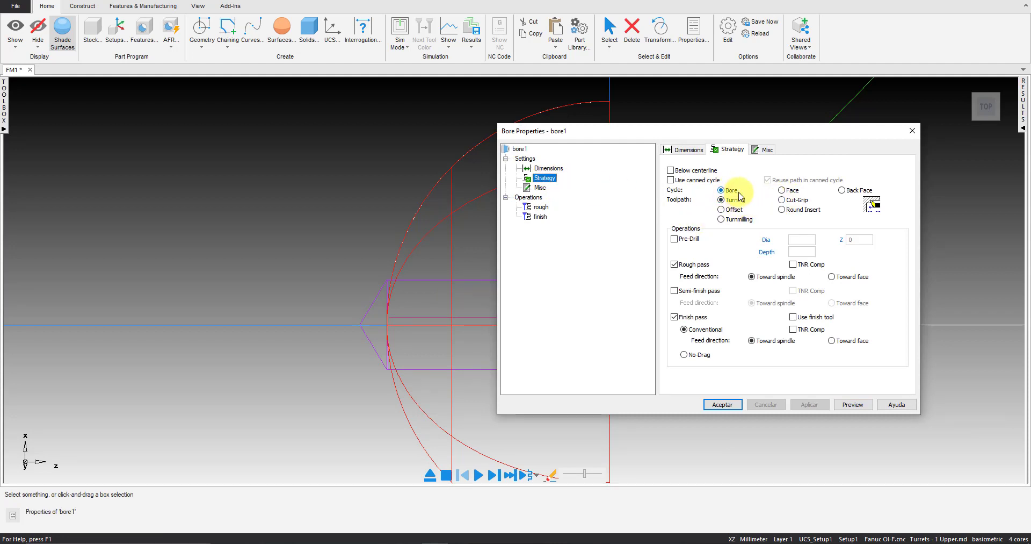
left_click(793, 194)
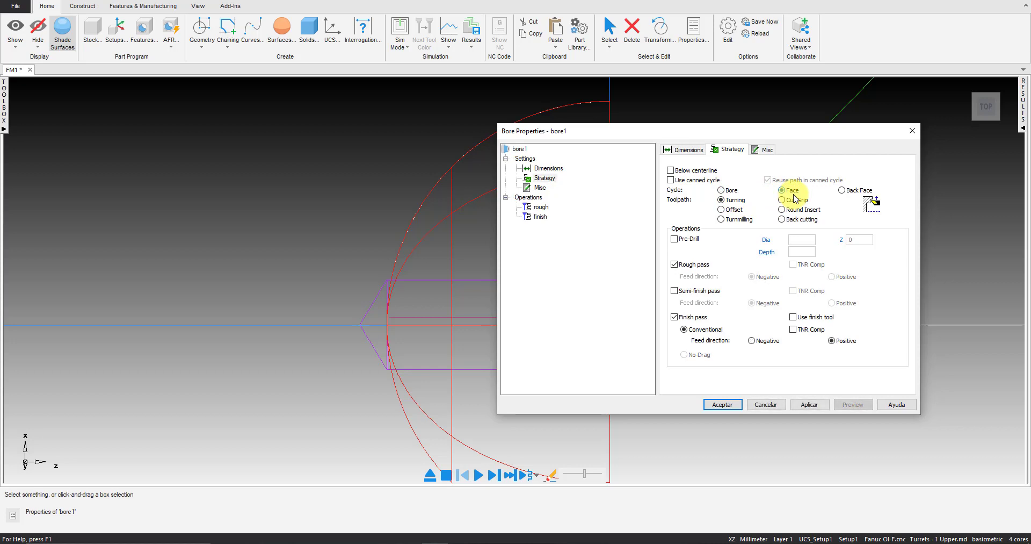
left_click(731, 191)
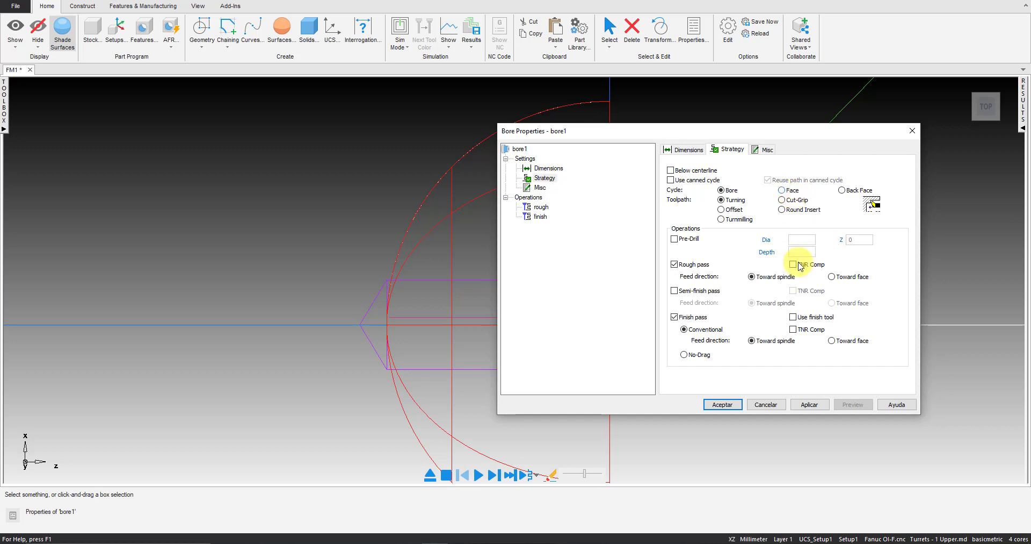
left_click(752, 342)
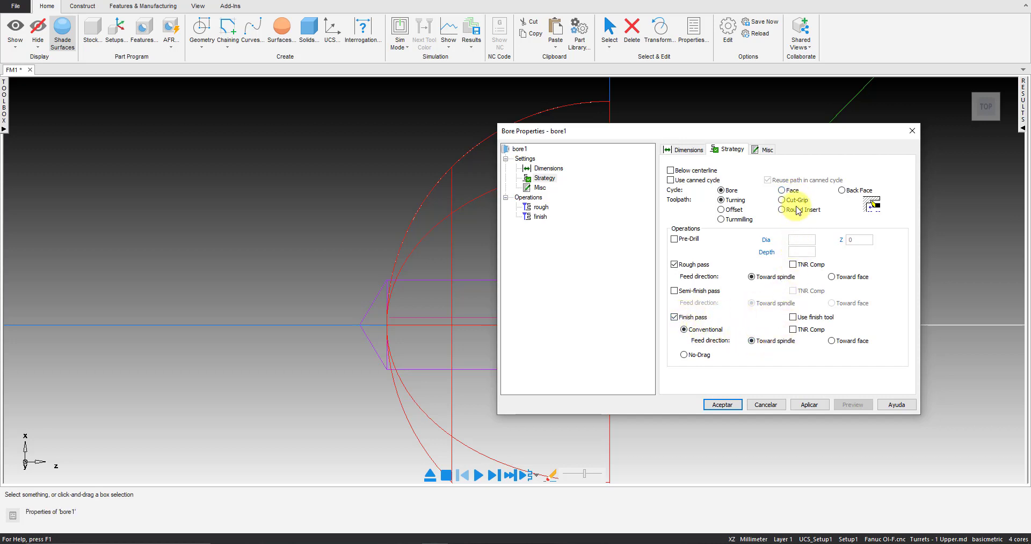
left_click(790, 191)
left_click(838, 341)
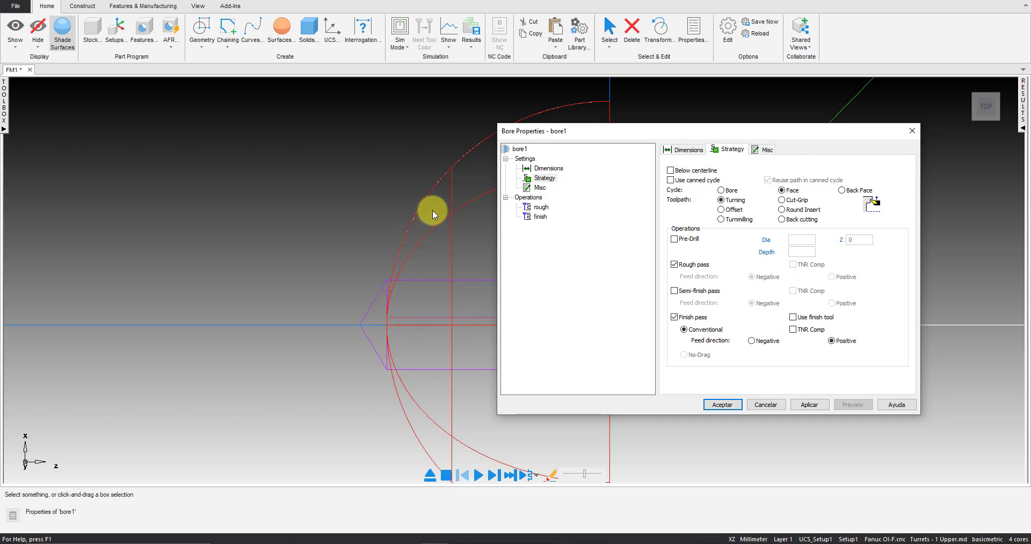
left_click(770, 346)
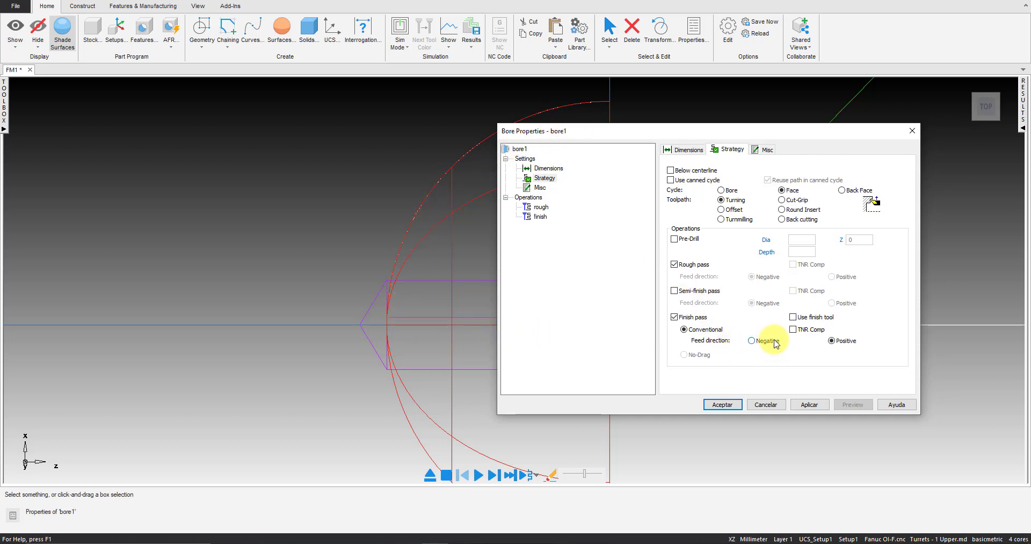
left_click(817, 406)
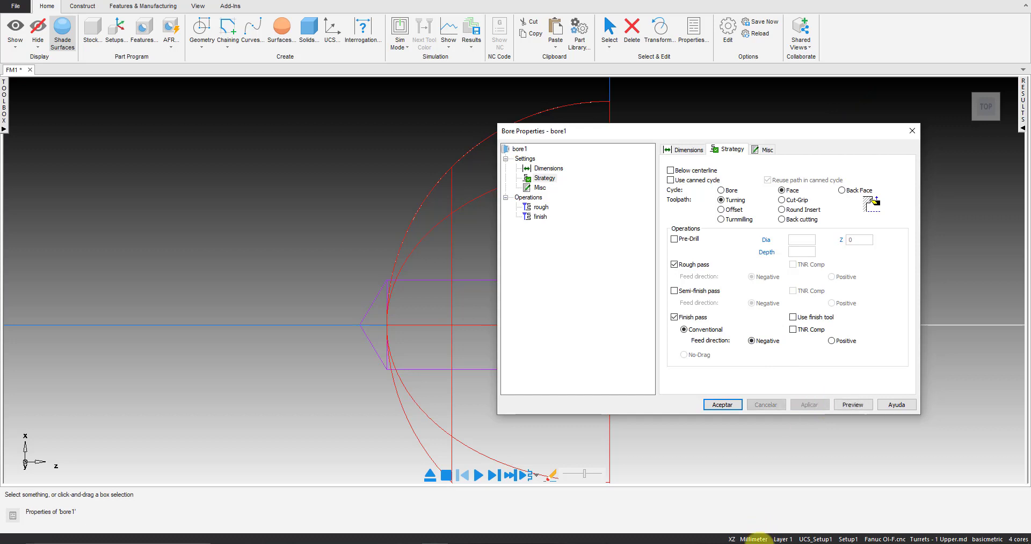
Set the rough operation's depth of cut to 0.3 and apply it
left_click(542, 207)
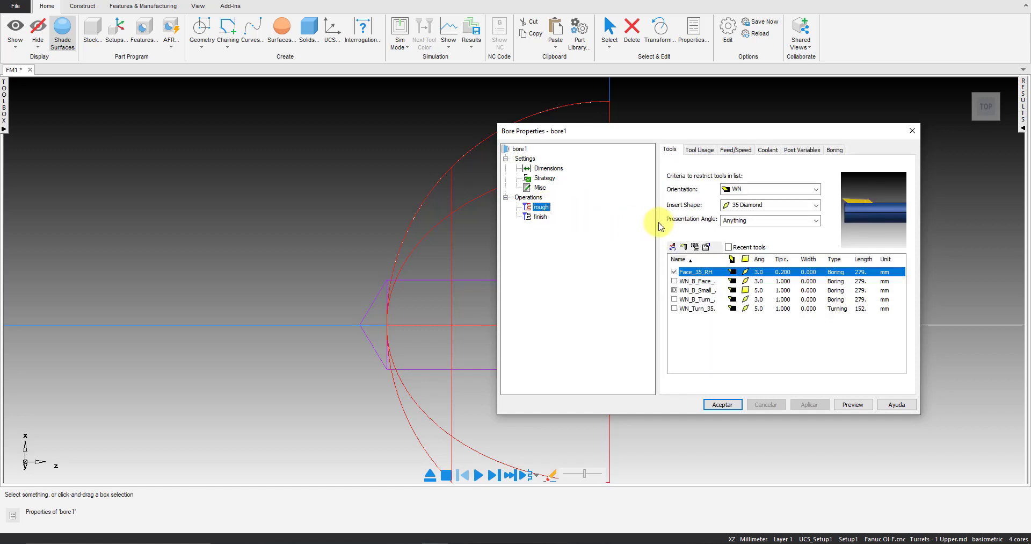
left_click(835, 150)
left_click(720, 214)
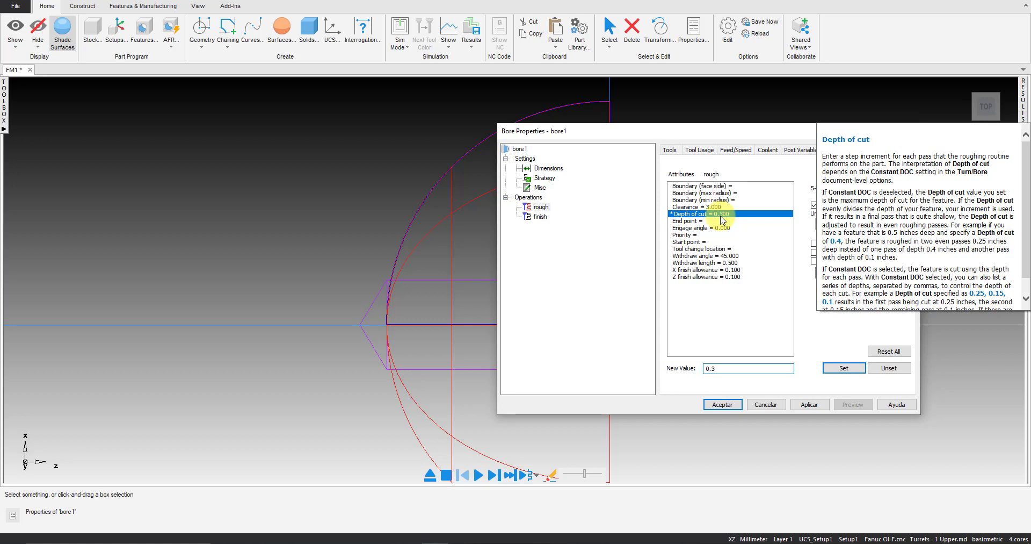
left_click(811, 405)
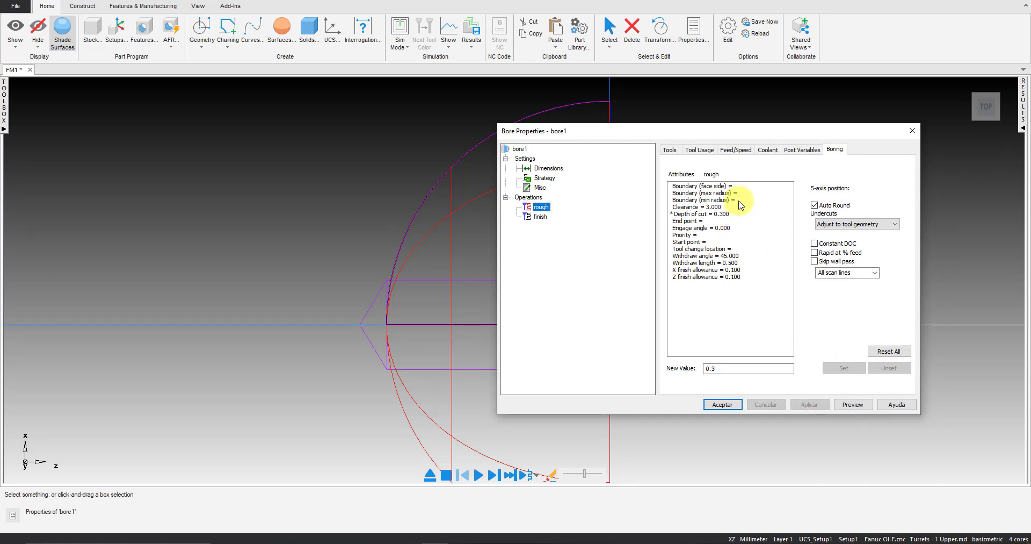
Override the rough operation's speeds: constant surface speed 60 SMM, maximum speed 2000 RPM and approach speed 1000 RPM
left_click_drag(725, 130, 753, 180)
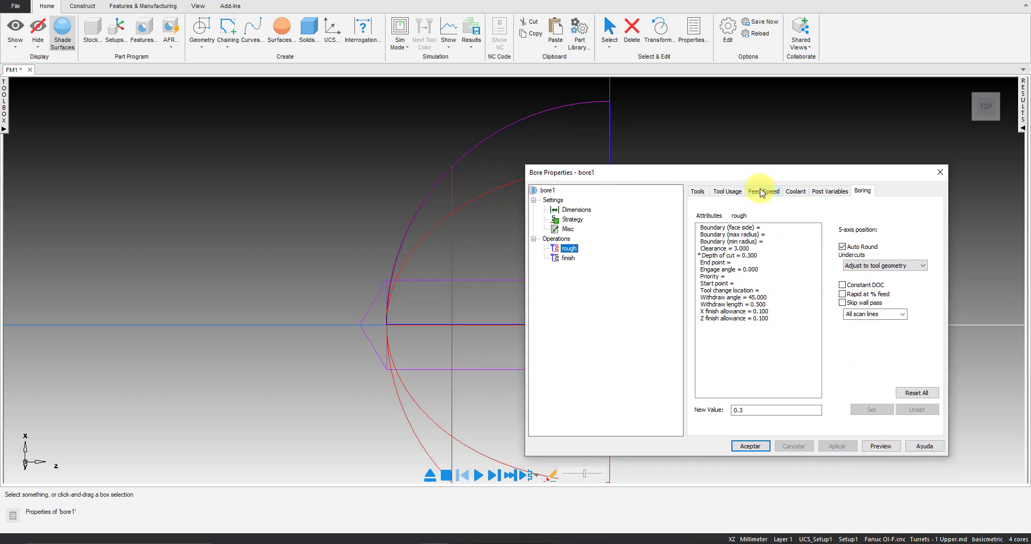
left_click(764, 191)
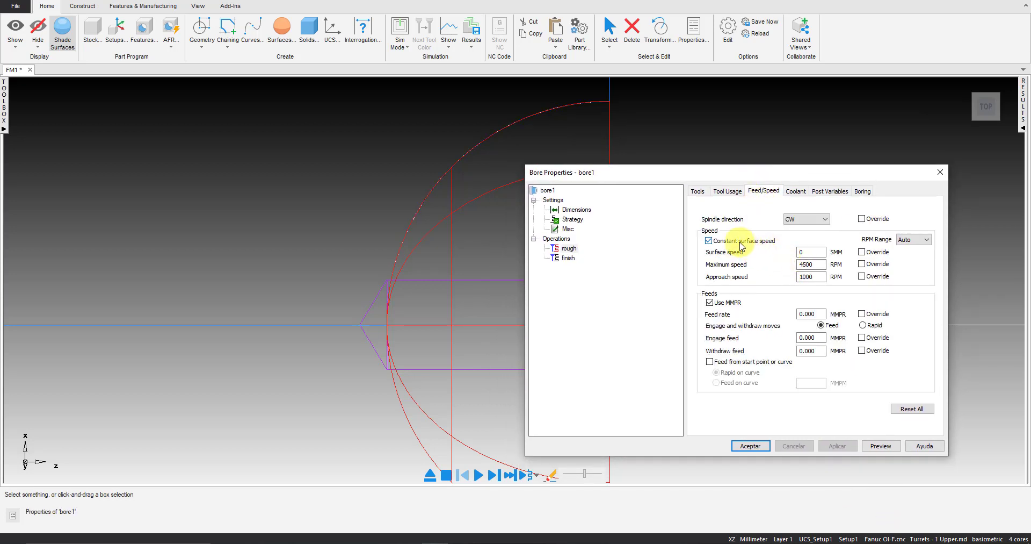
left_click(741, 243)
left_click(766, 242)
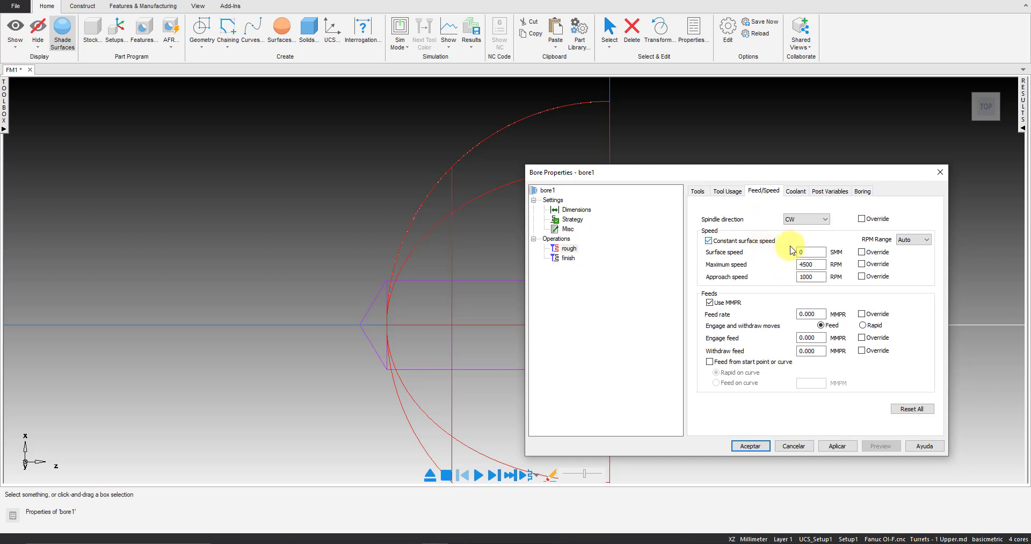
left_click(812, 251)
key("BackSpace")
type("60")
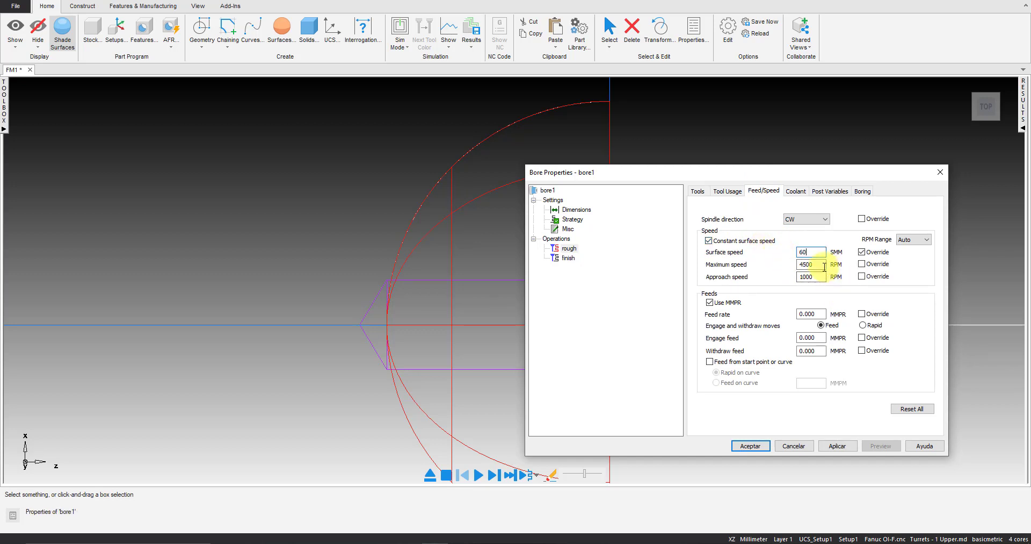
double_click(811, 263)
type("2000")
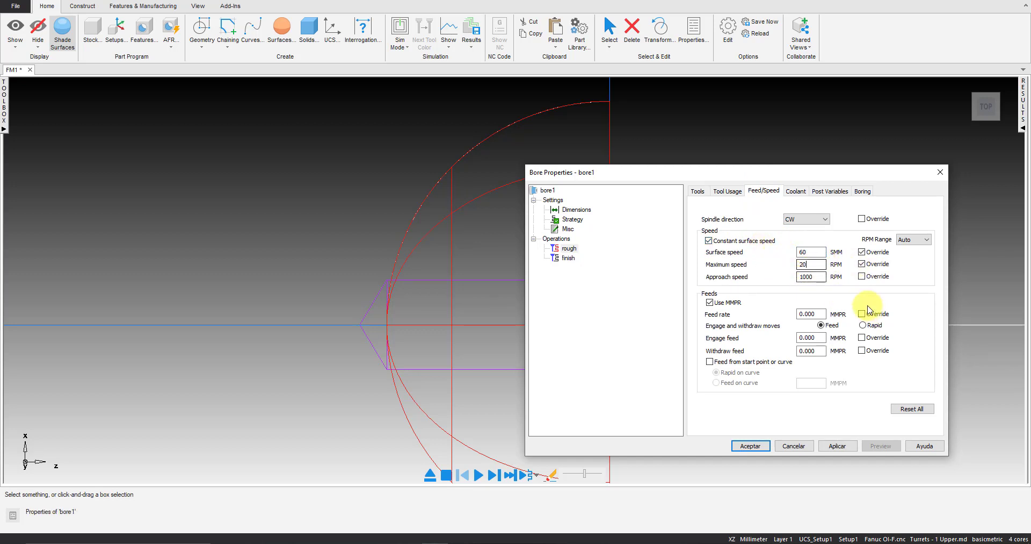
left_click(869, 278)
Set the rough feed rate to .15 MMPR with rapid engage and withdraw moves, and apply the changes
double_click(810, 314)
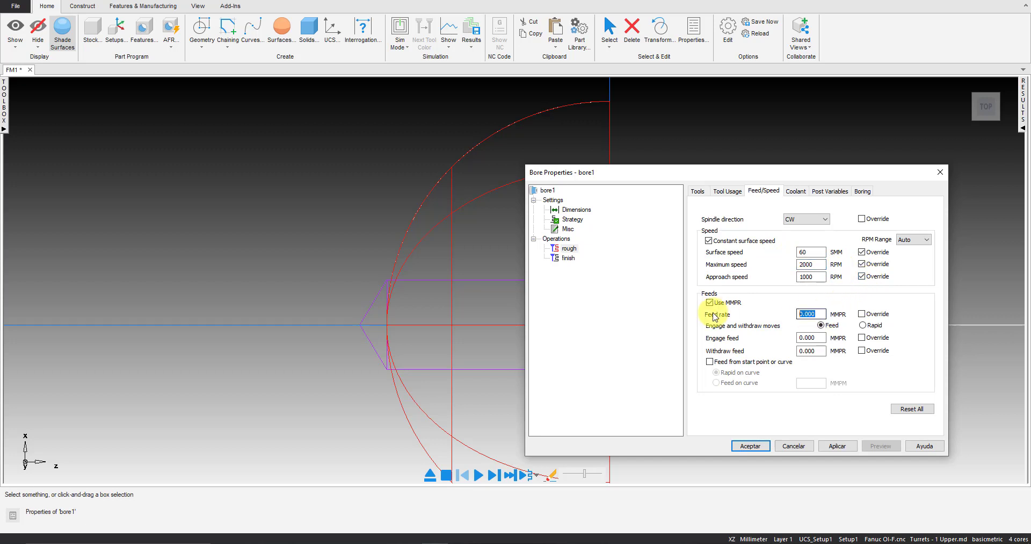
type("0.150")
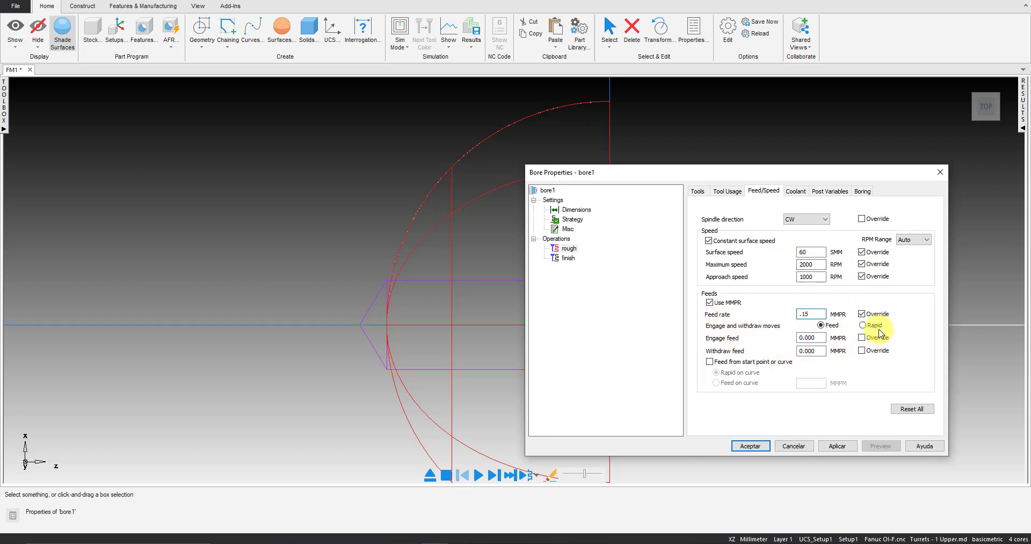
left_click(873, 325)
left_click(839, 446)
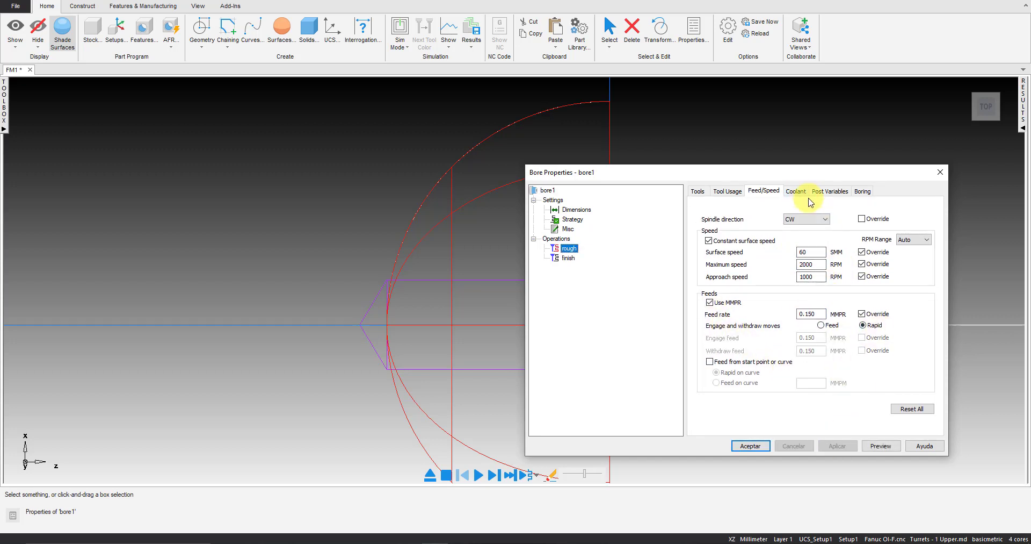
Set the rough operation's clearance to .5 and switch to the finish operation's boring attributes
left_click(802, 194)
left_click(830, 192)
left_click(861, 191)
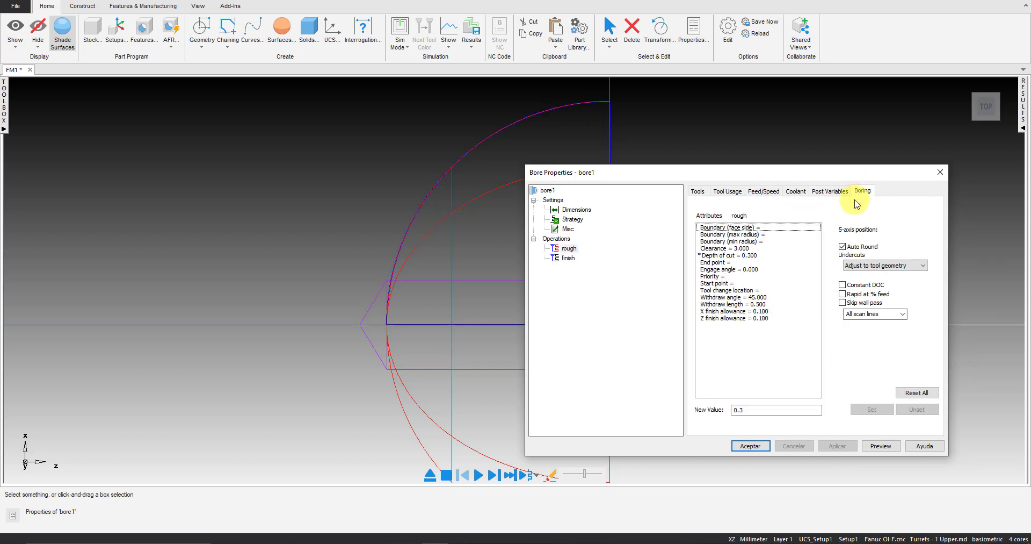
left_click(747, 255)
type(".5")
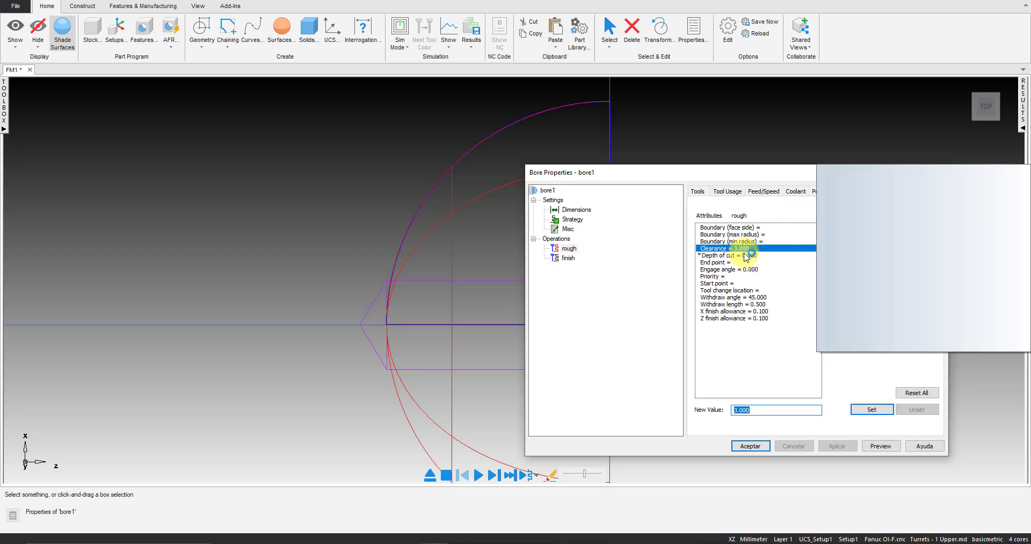
key("Return")
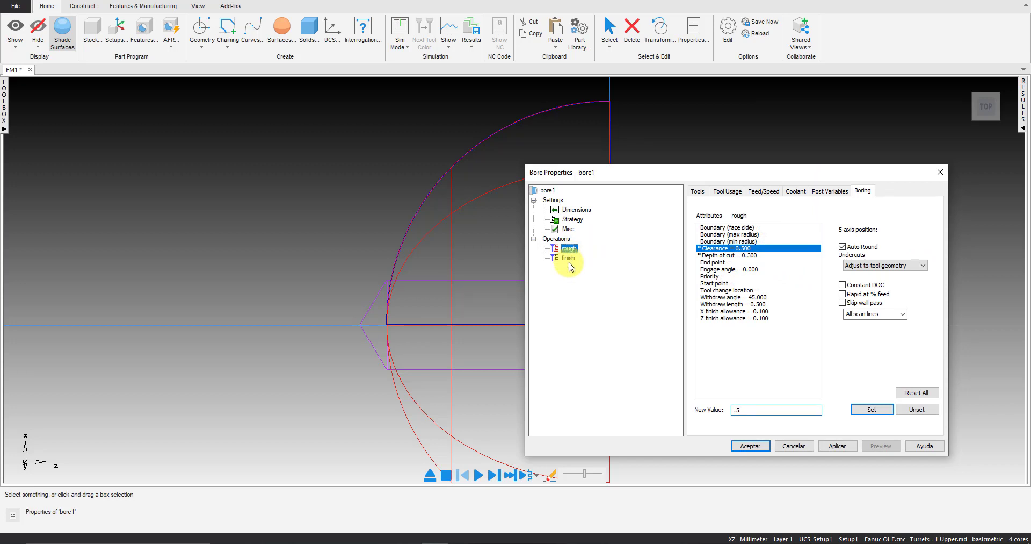
left_click(567, 258)
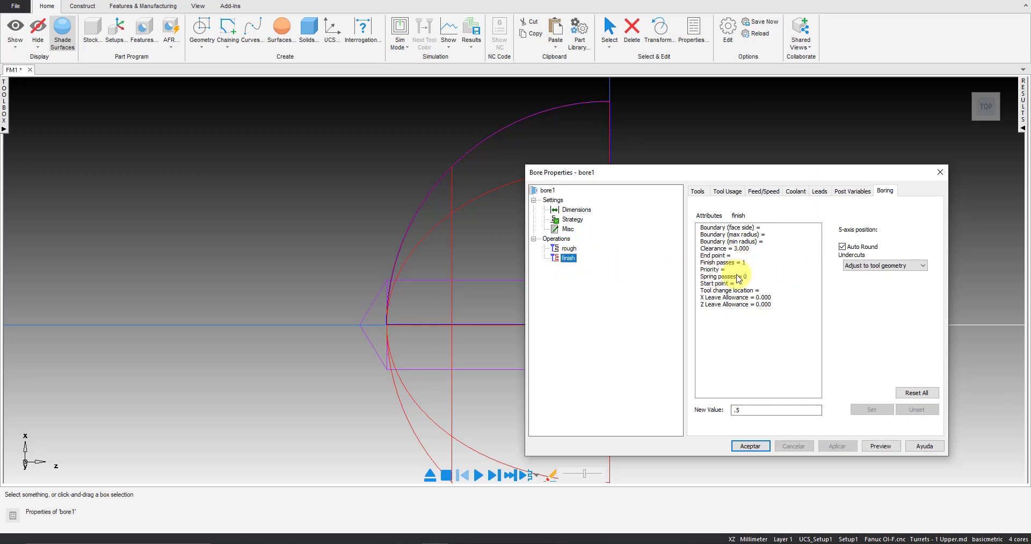
Set the finish operation's clearance to .5 and apply the change
left_click(745, 249)
key("Return")
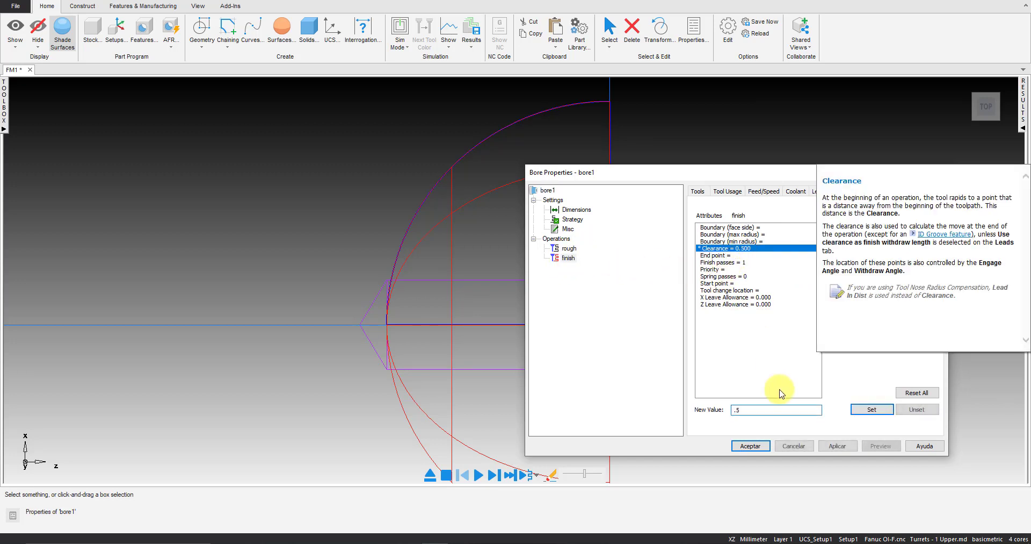
left_click(837, 446)
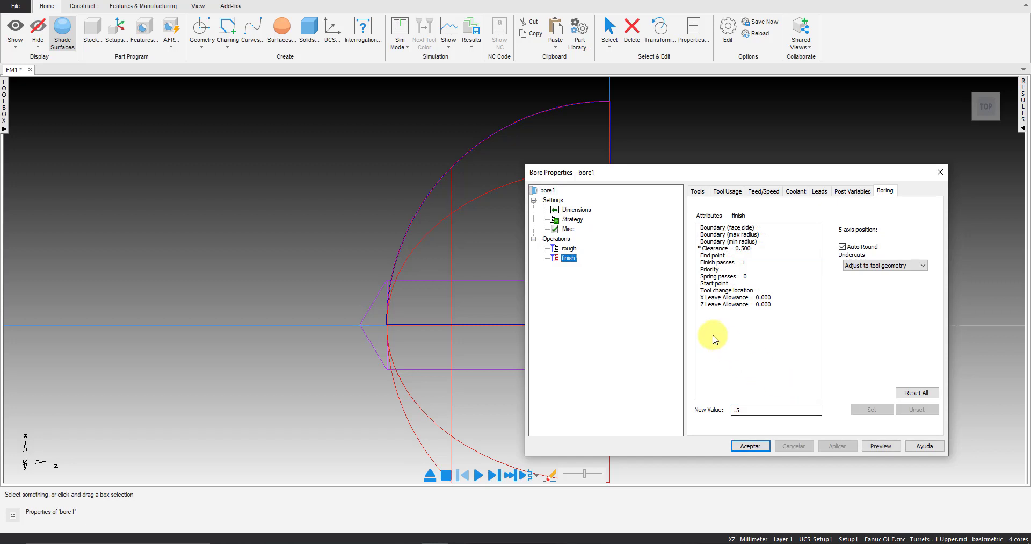
Preview the whole bore feature's toolpath and advance the simulation to the first rough cut
left_click(548, 192)
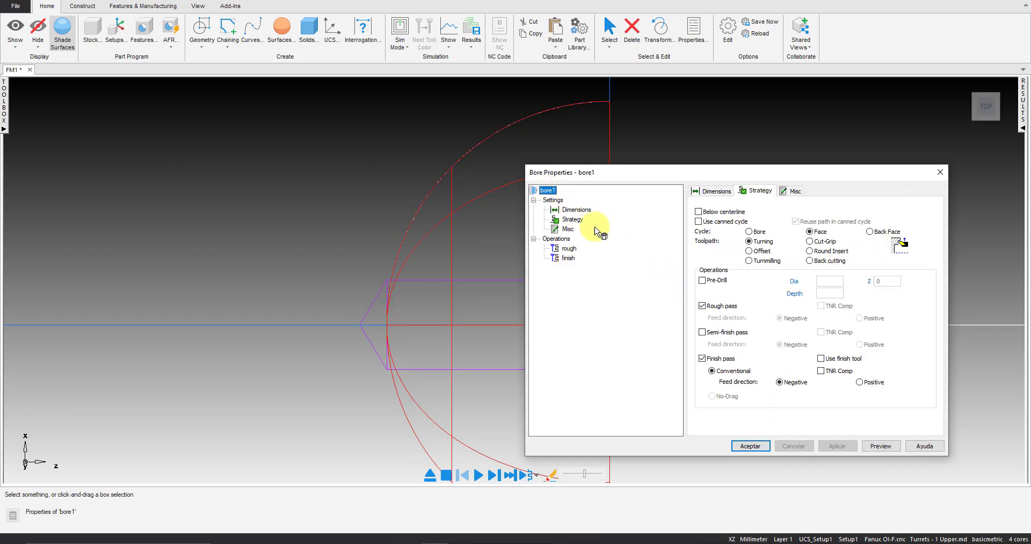
left_click(881, 446)
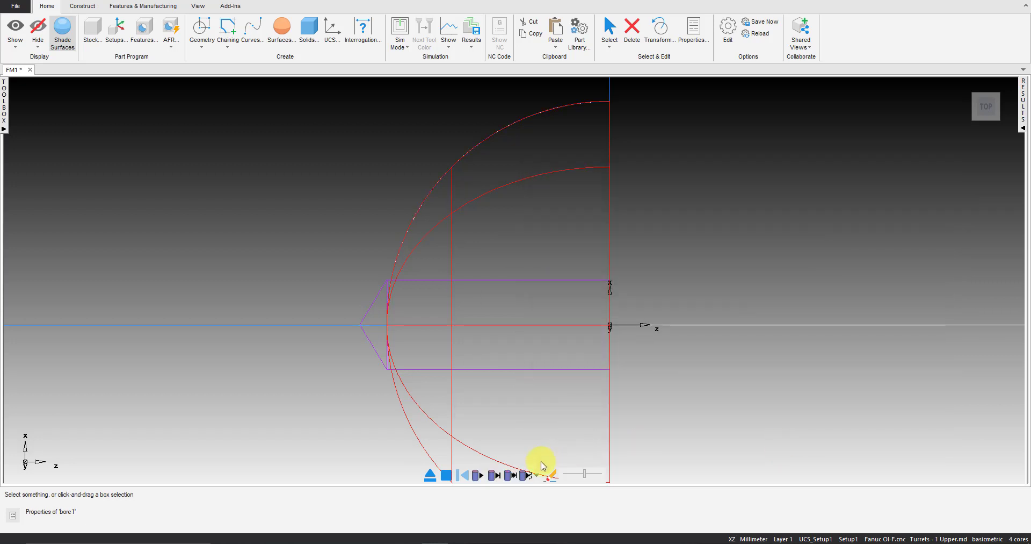
left_click(494, 475)
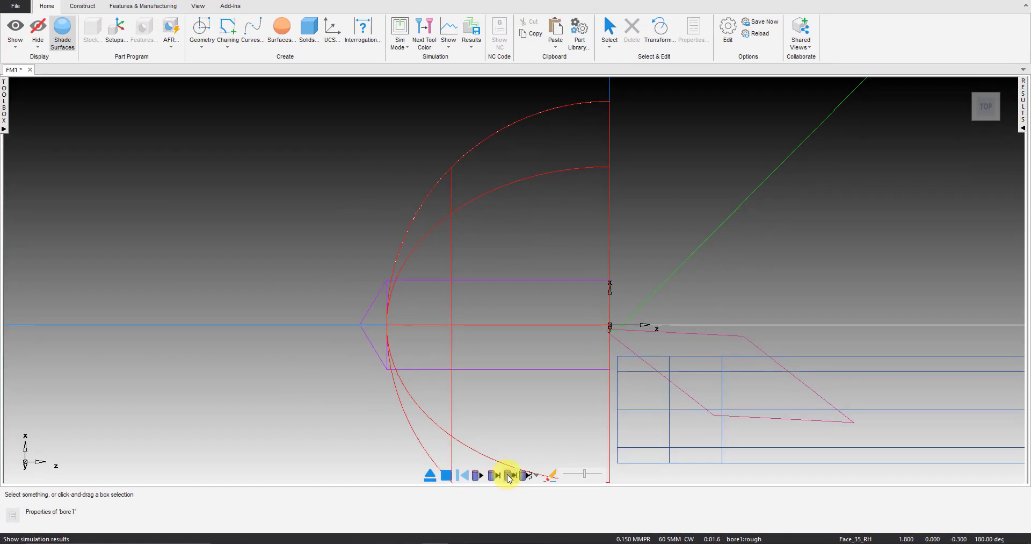
left_click(220, 437)
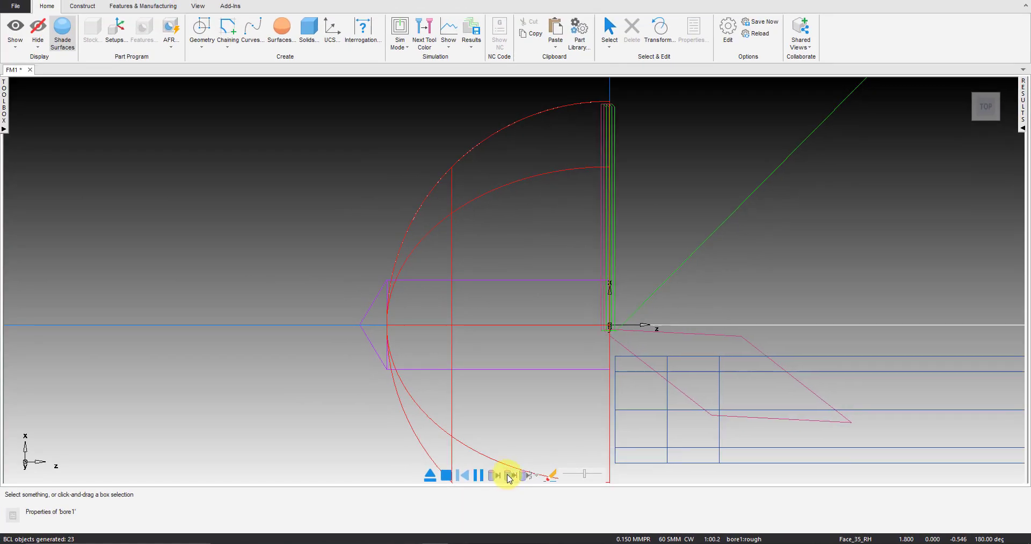
Single-step through several of the bore's rough facing passes, exit the preview and accept the feature properties
left_click(493, 475)
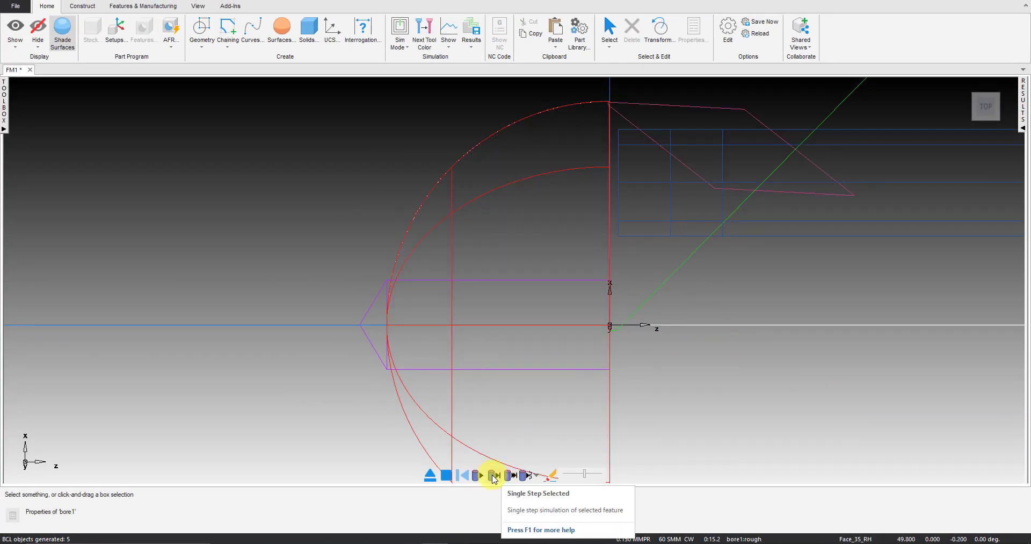
left_click(494, 478)
left_click(494, 478)
left_click(493, 478)
left_click(494, 478)
left_click(494, 478)
left_click(493, 478)
left_click(493, 479)
left_click(493, 478)
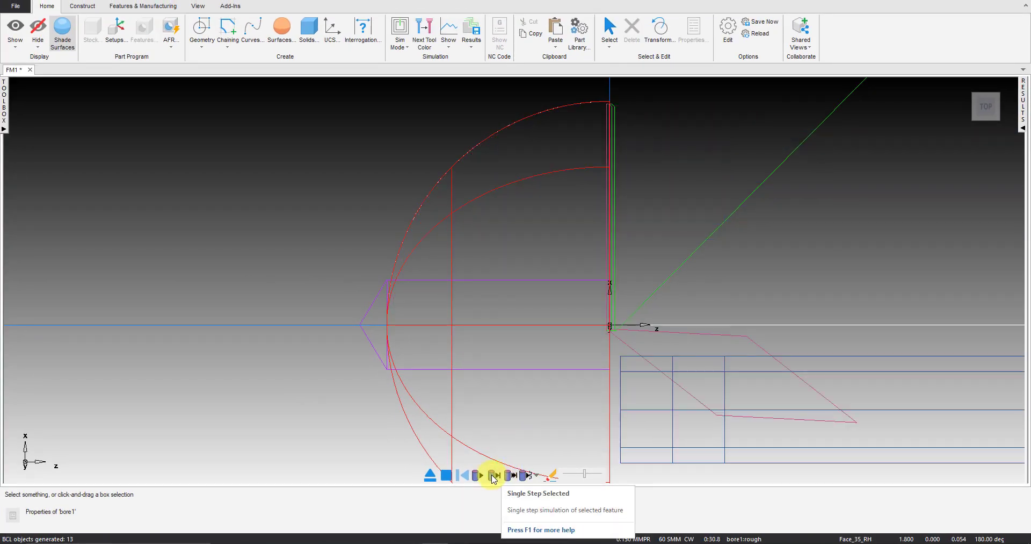
left_click(493, 478)
left_click(493, 478)
left_click(493, 478)
left_click(493, 478)
left_click(493, 478)
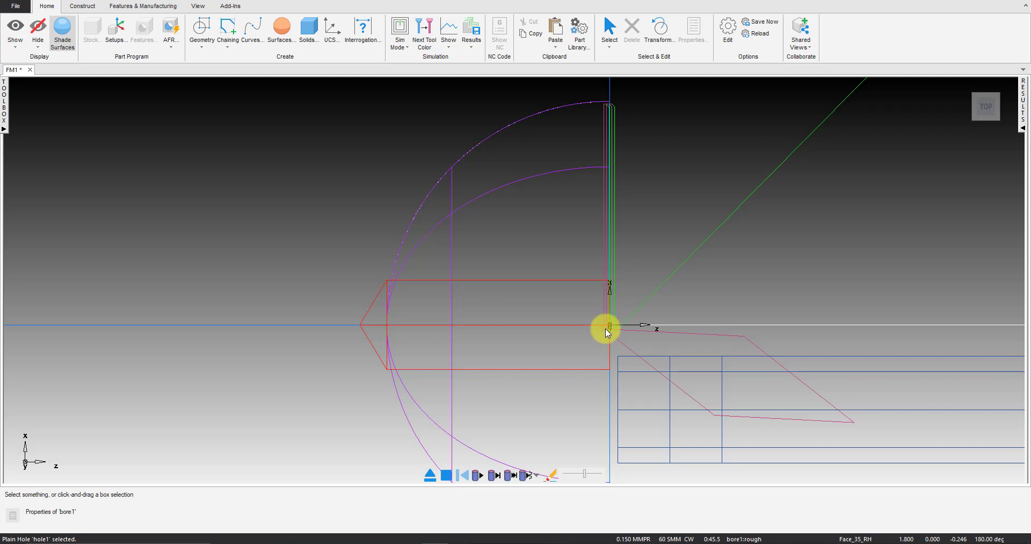
left_click(477, 477)
left_click(430, 476)
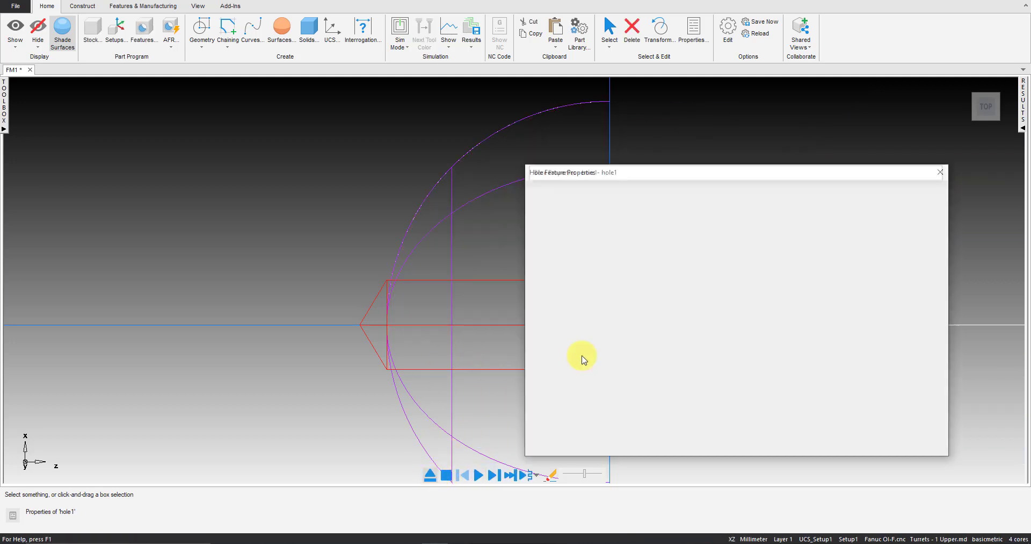
left_click(750, 446)
Run a 3D simulation of the pre-hole and hemispherical bore from a rotated view and clear the result
left_click(400, 39)
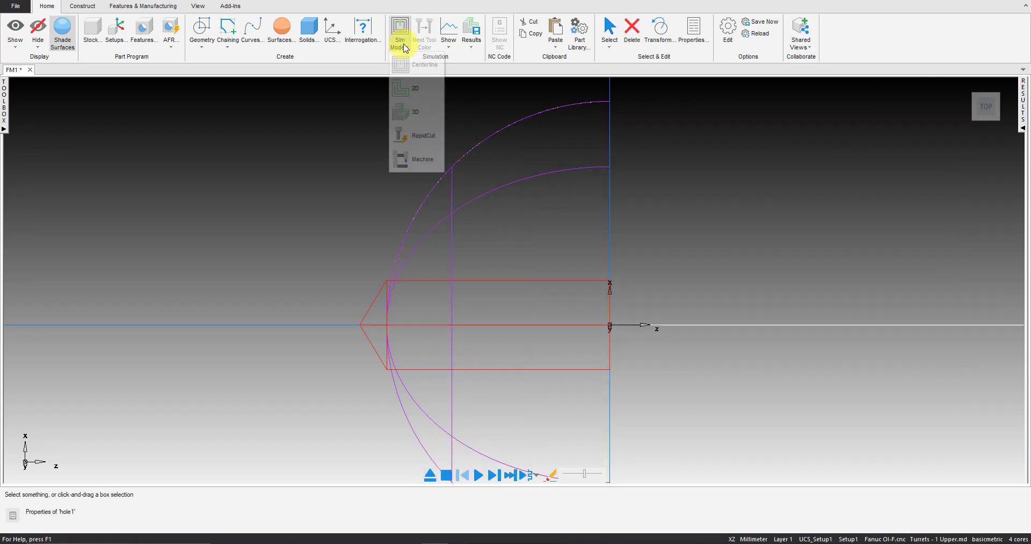
left_click(417, 122)
right_click(663, 153)
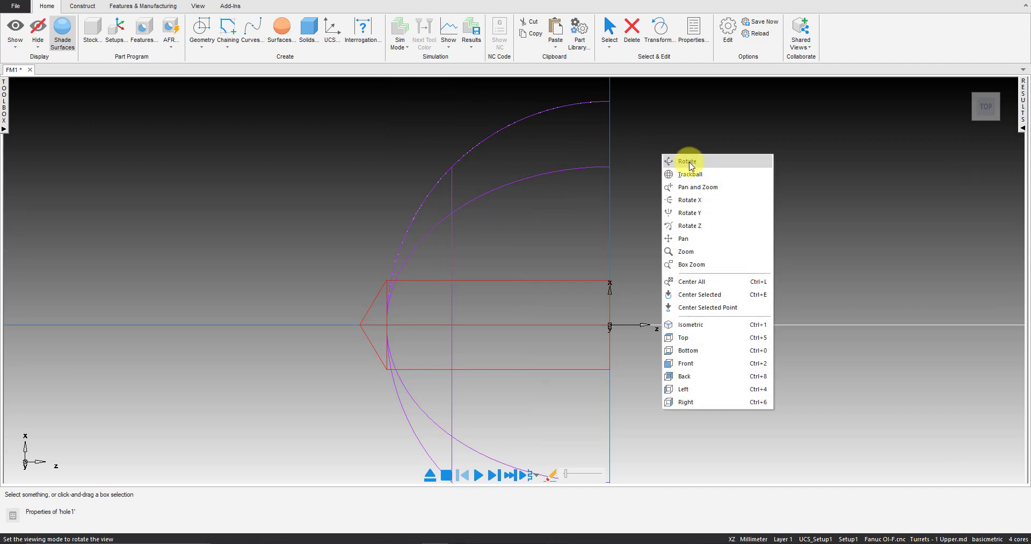
left_click(684, 164)
left_click_drag(688, 168, 619, 177)
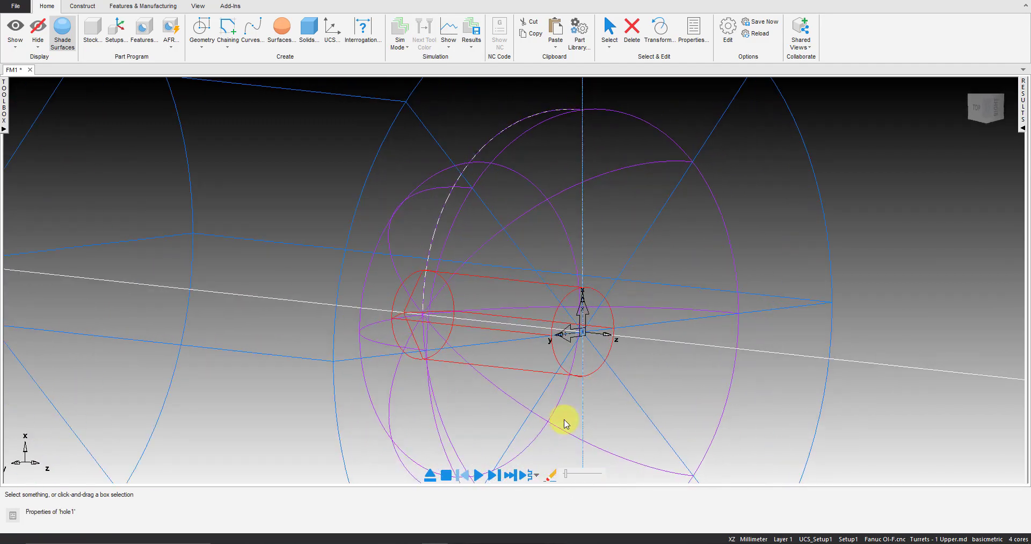
left_click(479, 476)
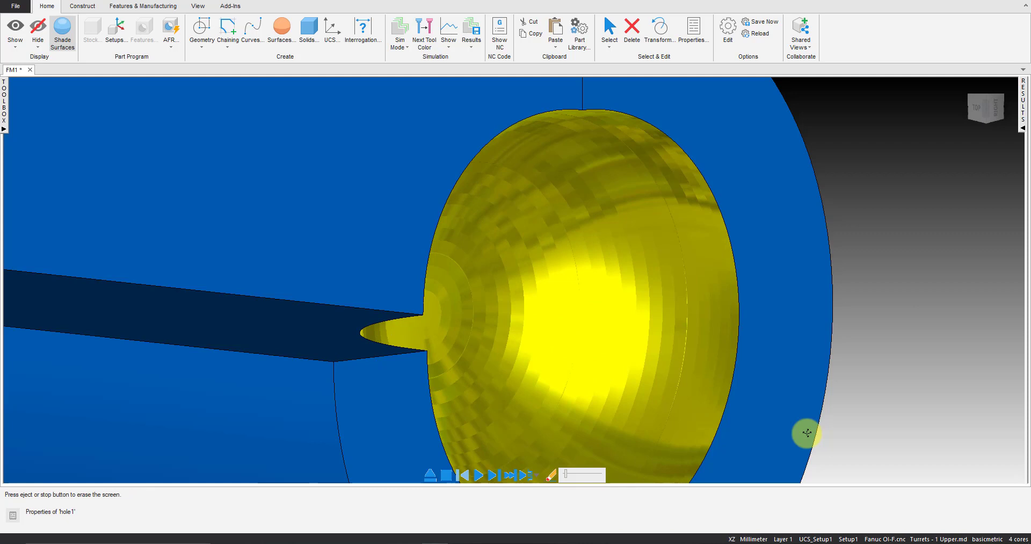
left_click(445, 475)
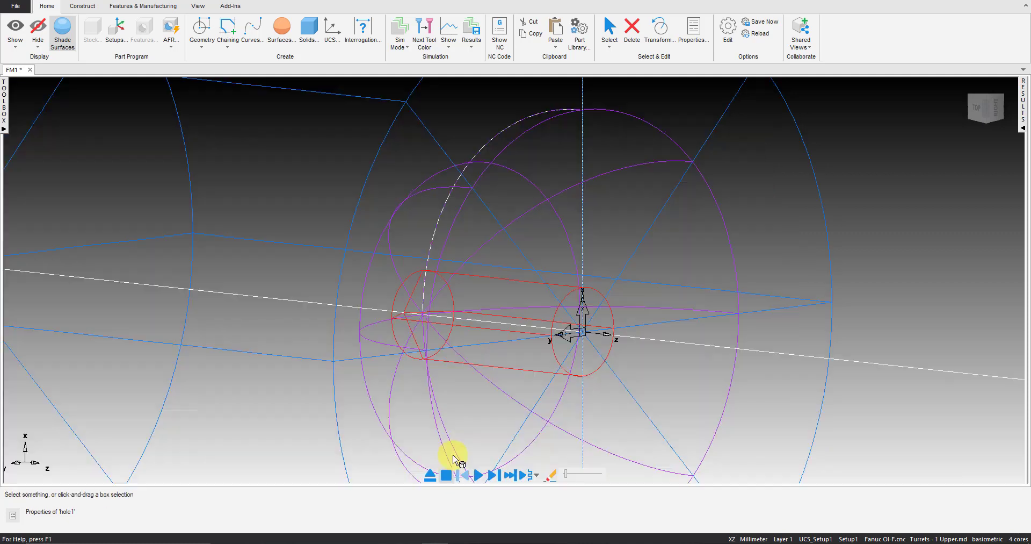
Reopen the bore's properties from the top view, preview its toolpath and single-step to the first rough pass past the centreline
right_click(855, 139)
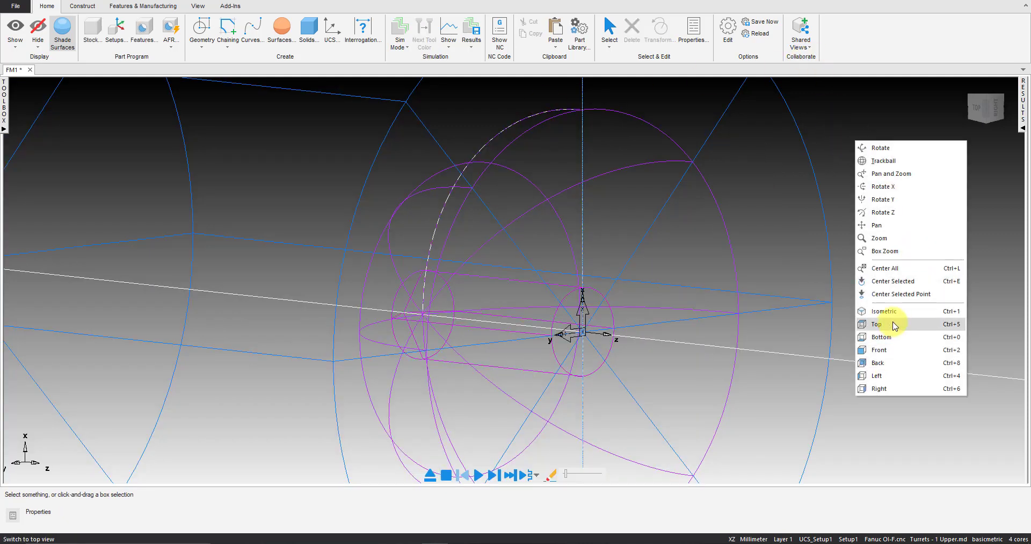
left_click(891, 324)
scroll(639, 280, "up", 5)
scroll(357, 252, "down", 2)
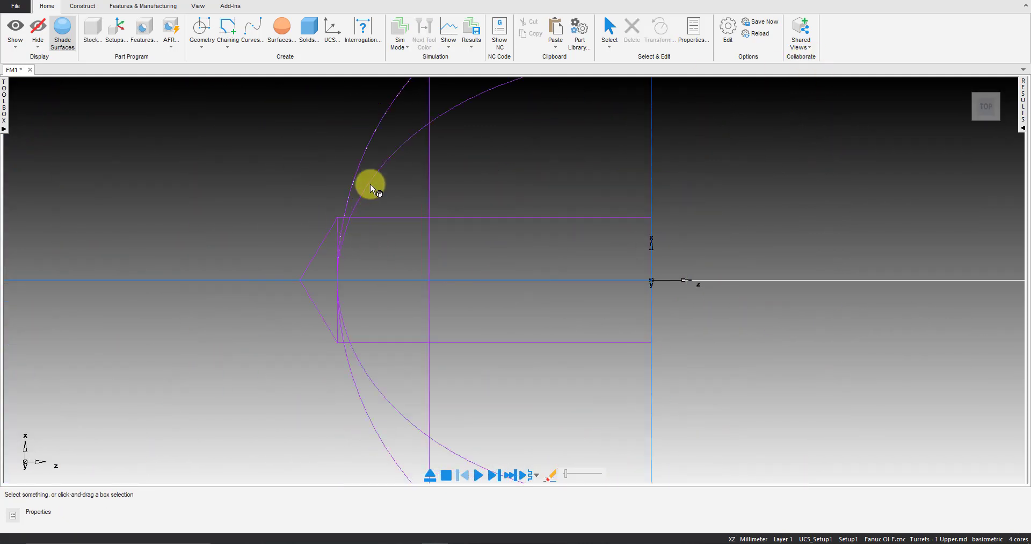
double_click(364, 156)
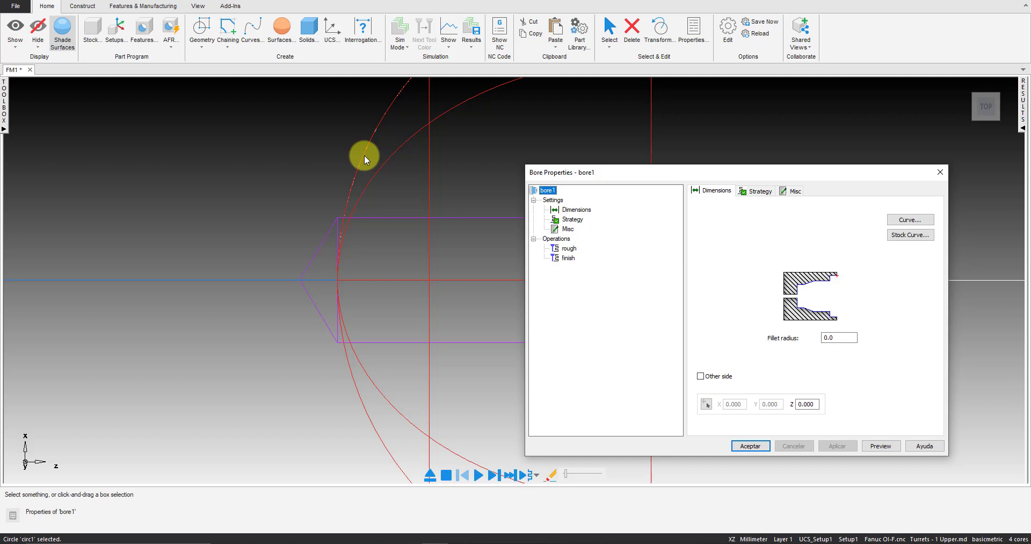
left_click(573, 258)
left_click(752, 447)
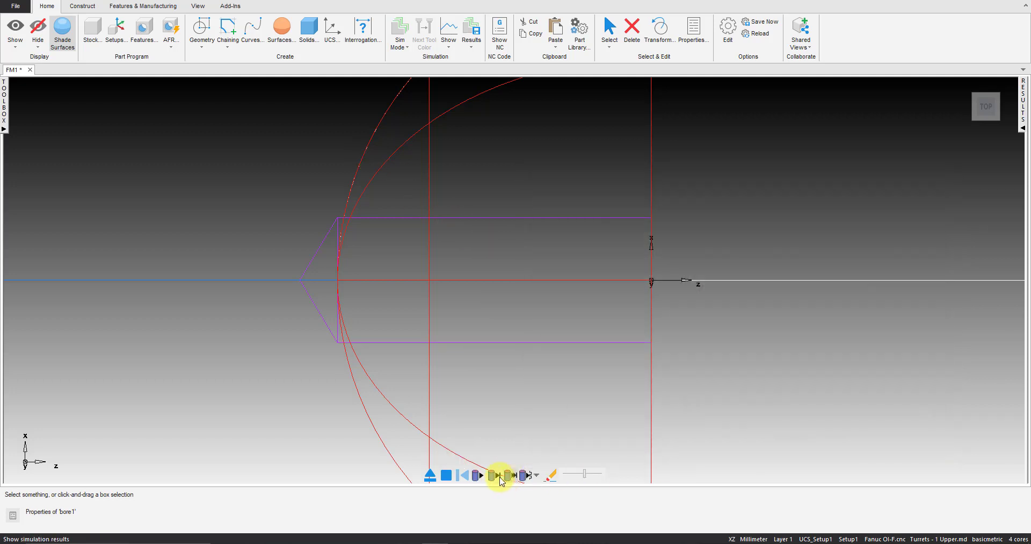
left_click(499, 476)
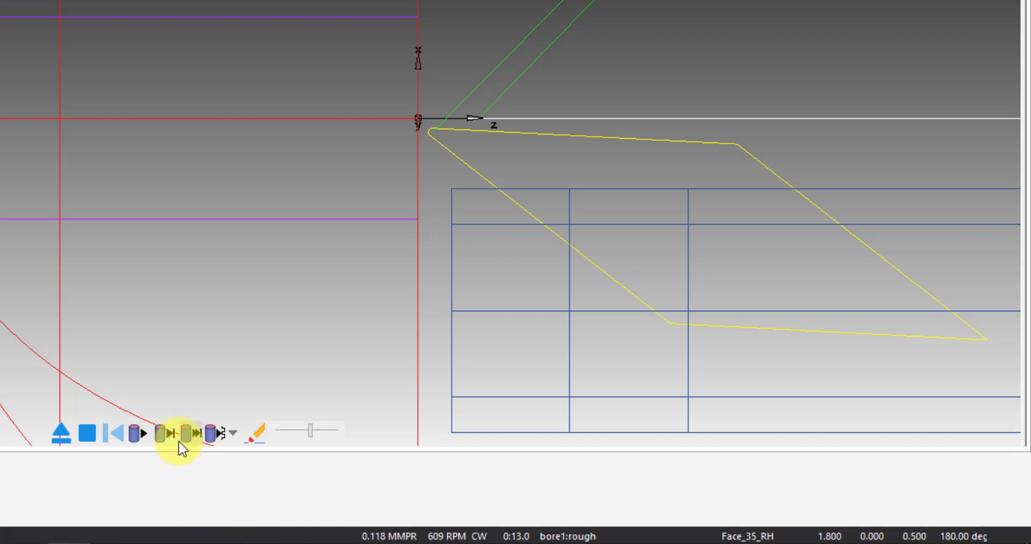
left_click(162, 433)
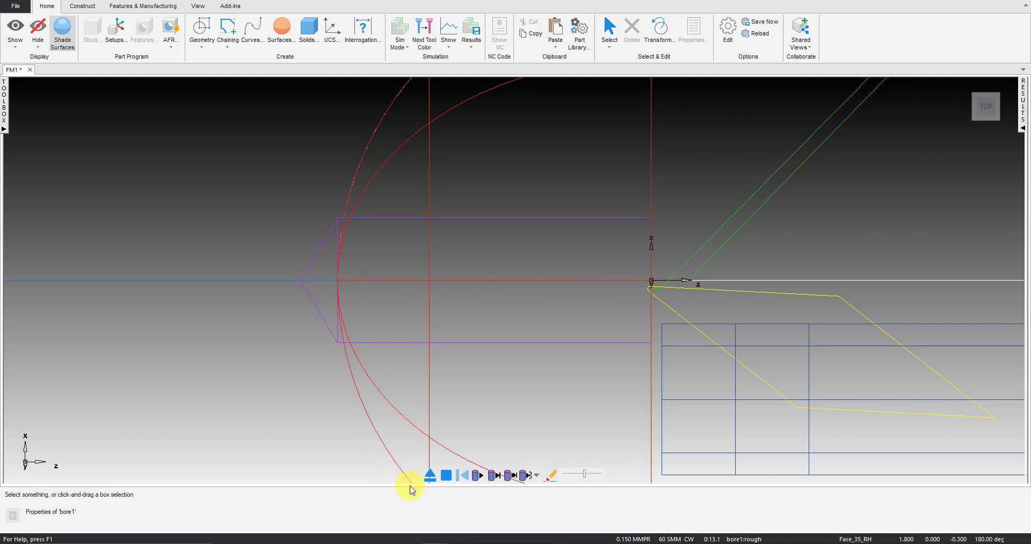
left_click(429, 476)
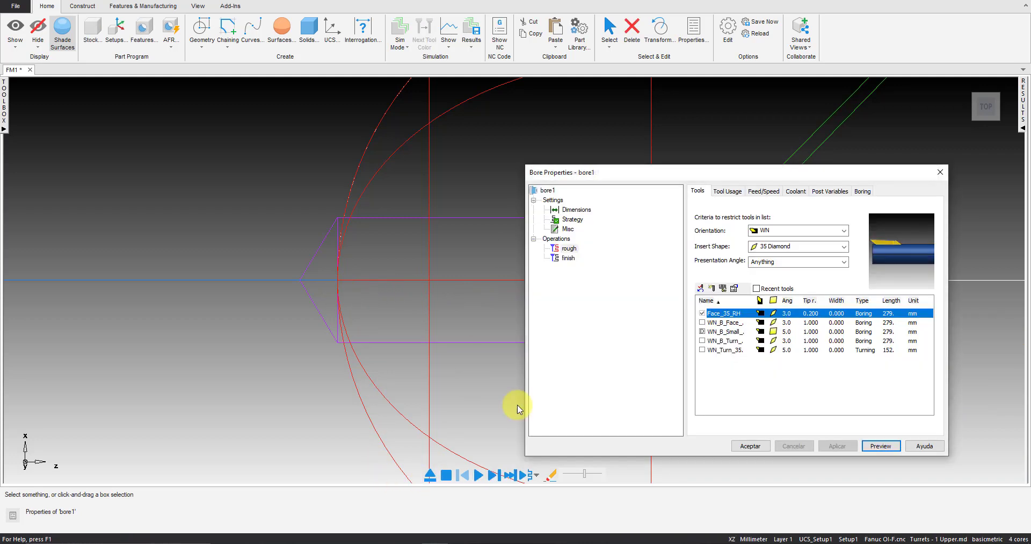
Set the rough operation's minimum radius boundary to 1 and apply it
left_click(868, 192)
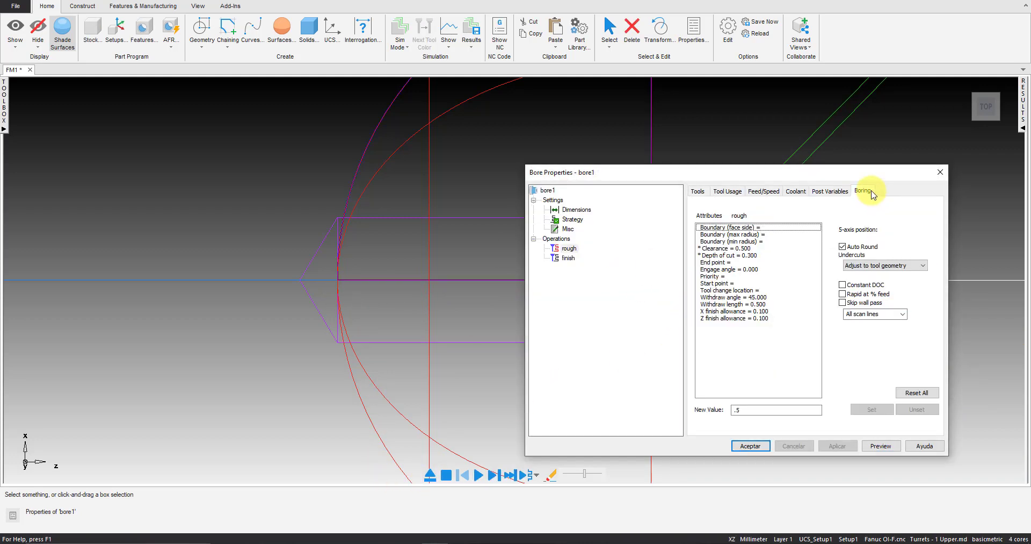
left_click(762, 242)
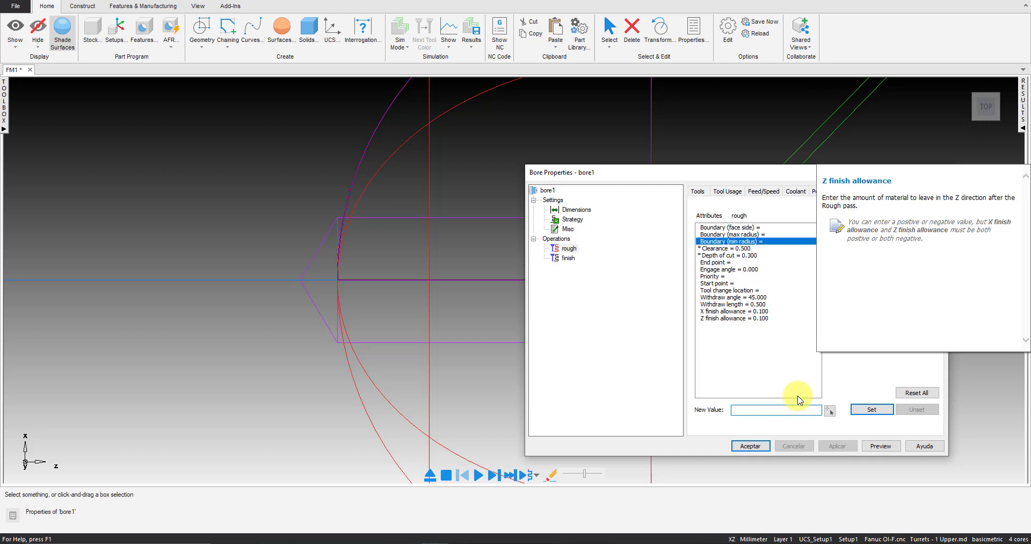
key("Return")
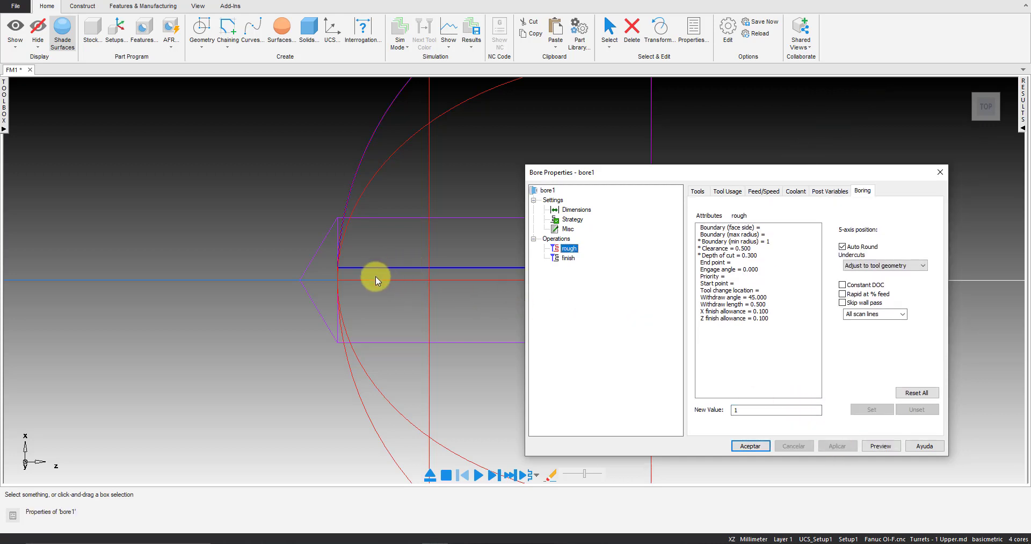
Preview the rough toolpath with the boundary of 1, single-step to the approach position and abort the simulation
left_click(875, 445)
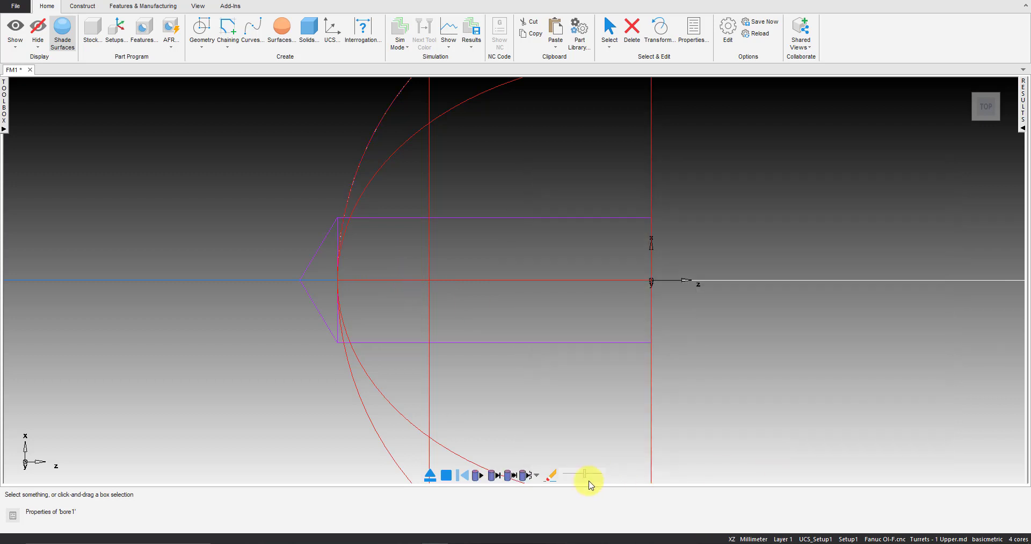
left_click(493, 476)
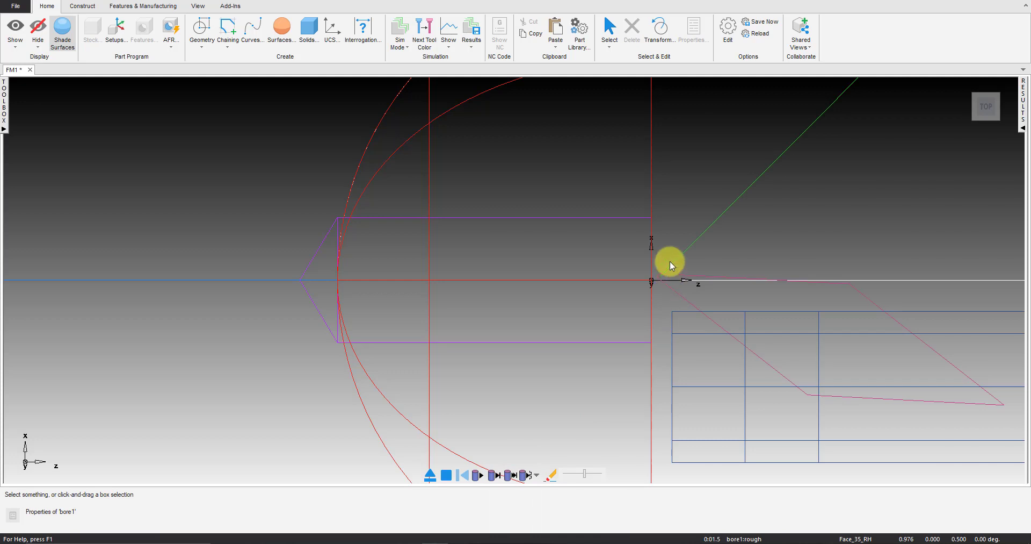
left_click(443, 478)
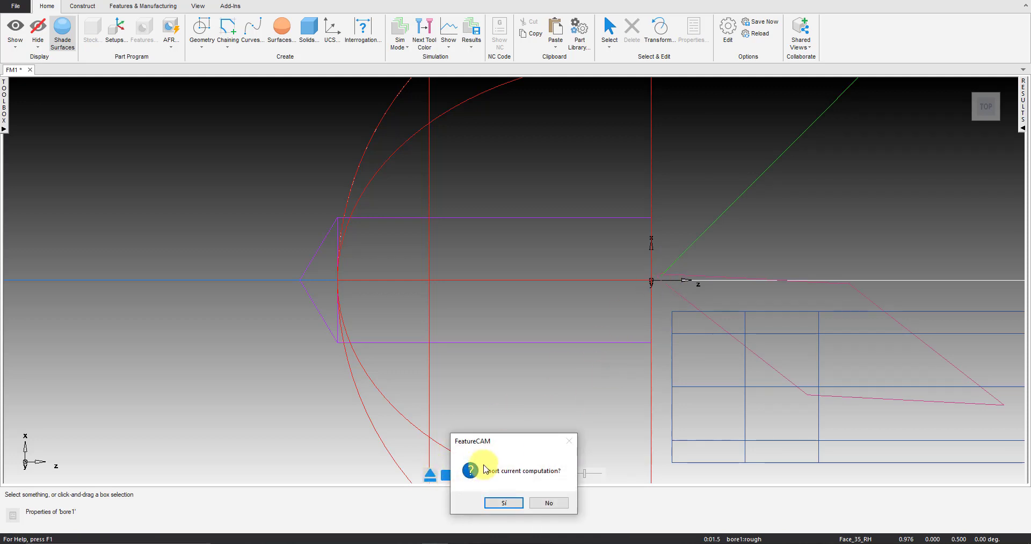
left_click(505, 502)
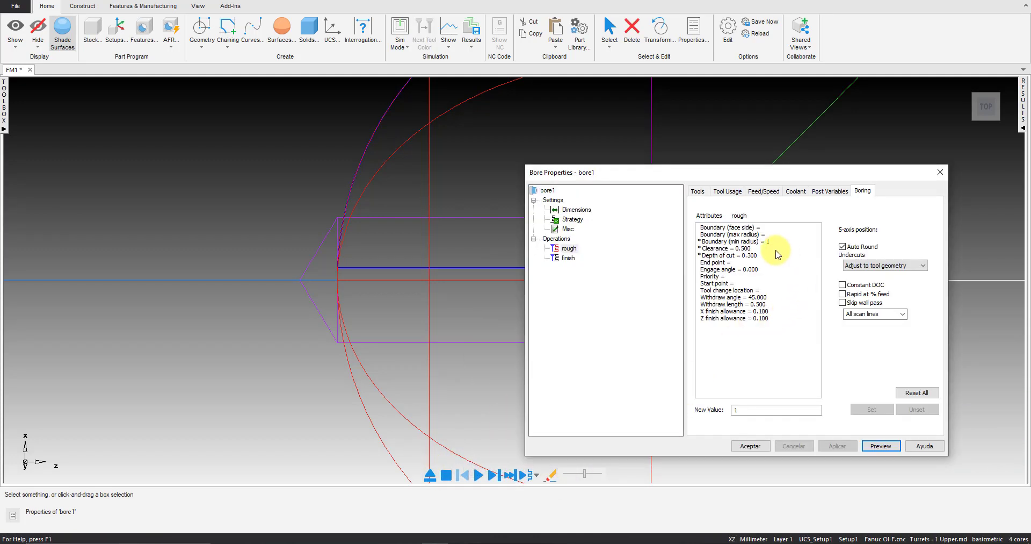
Set the rough operation's minimum radius boundary to .5 and apply it
left_click(775, 241)
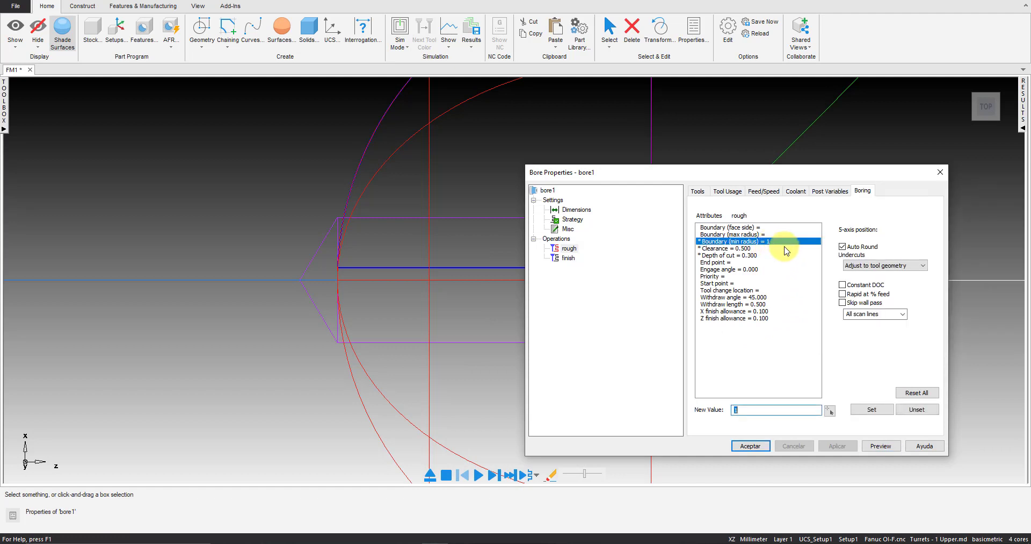
type(".5")
left_click(838, 446)
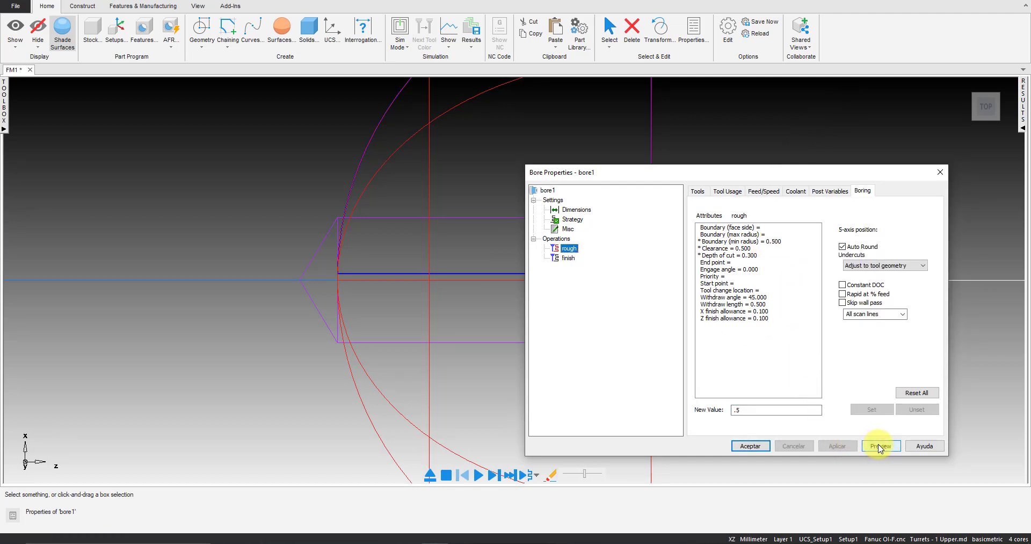
Preview the rough toolpath with the boundary of .5, examine the tool's approach position, abort the simulation and accept the bore properties
left_click(880, 446)
left_click(496, 478)
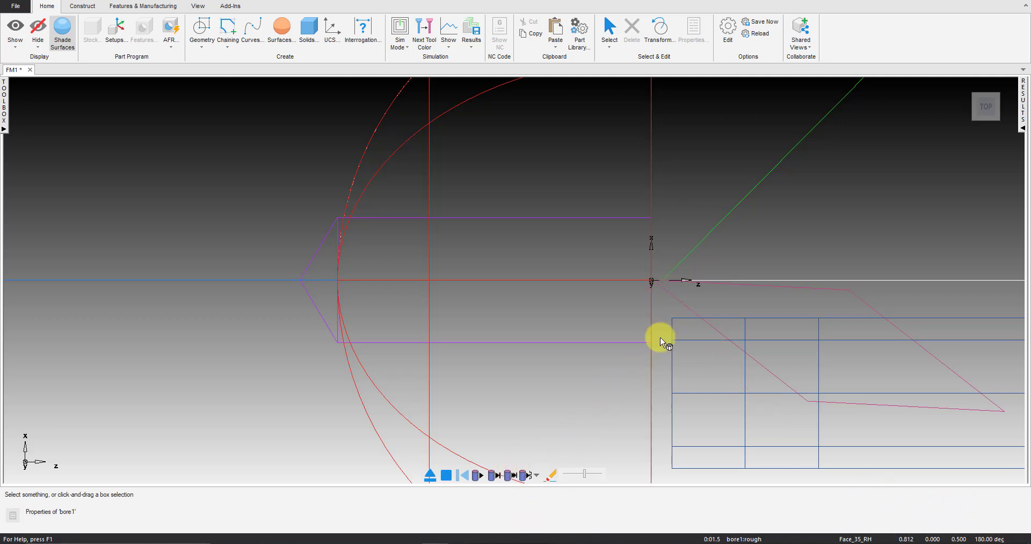
scroll(672, 280, "up", 5)
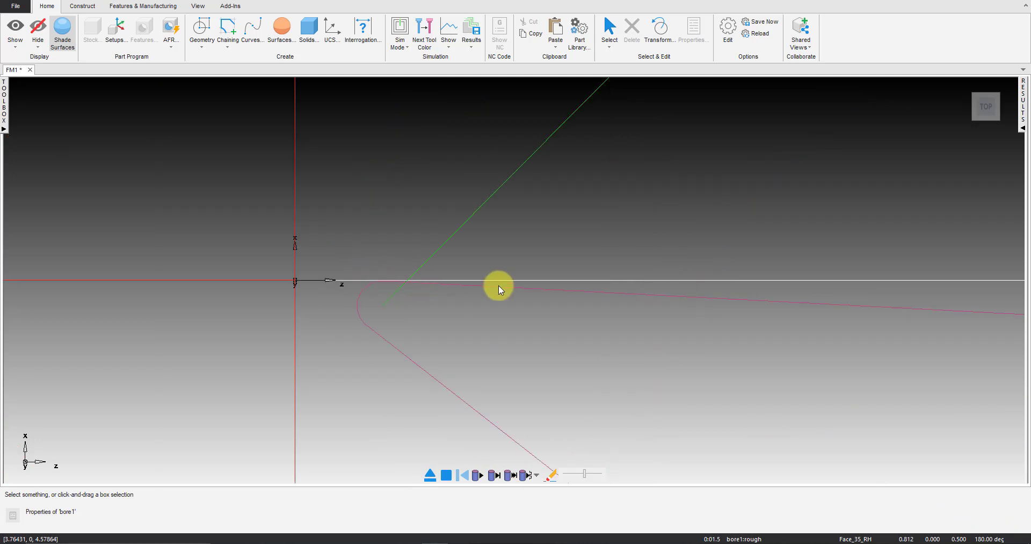
scroll(606, 292, "down", 5)
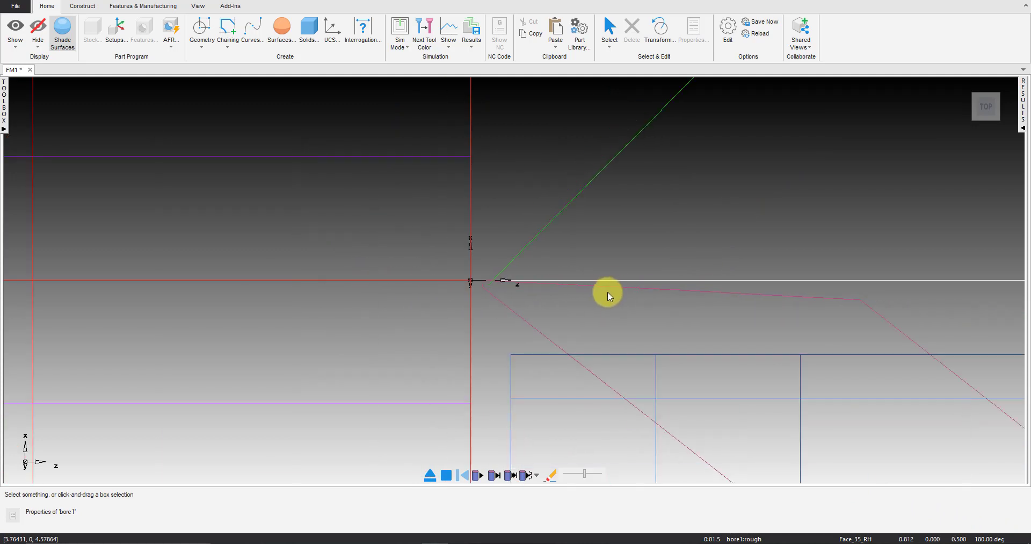
left_click(433, 478)
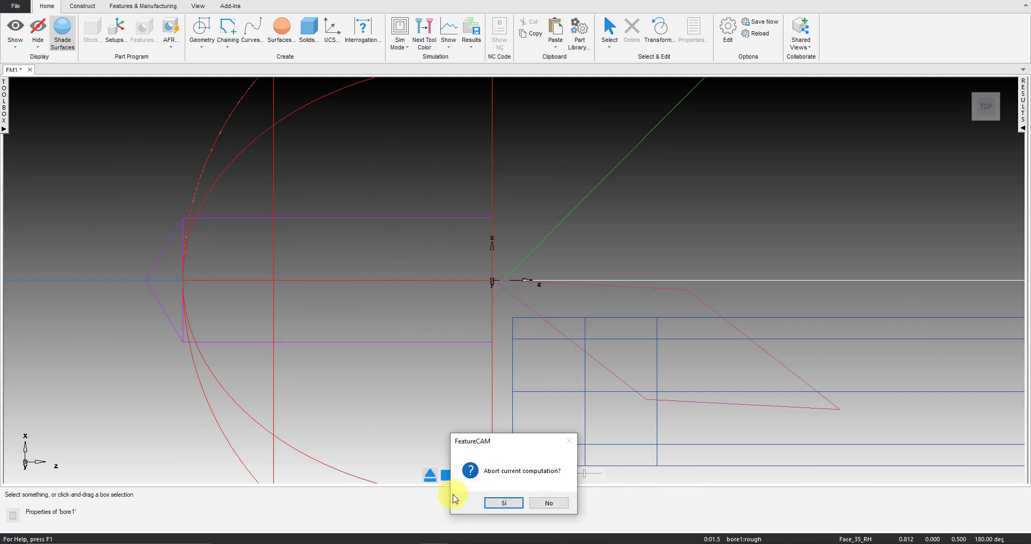
left_click(505, 502)
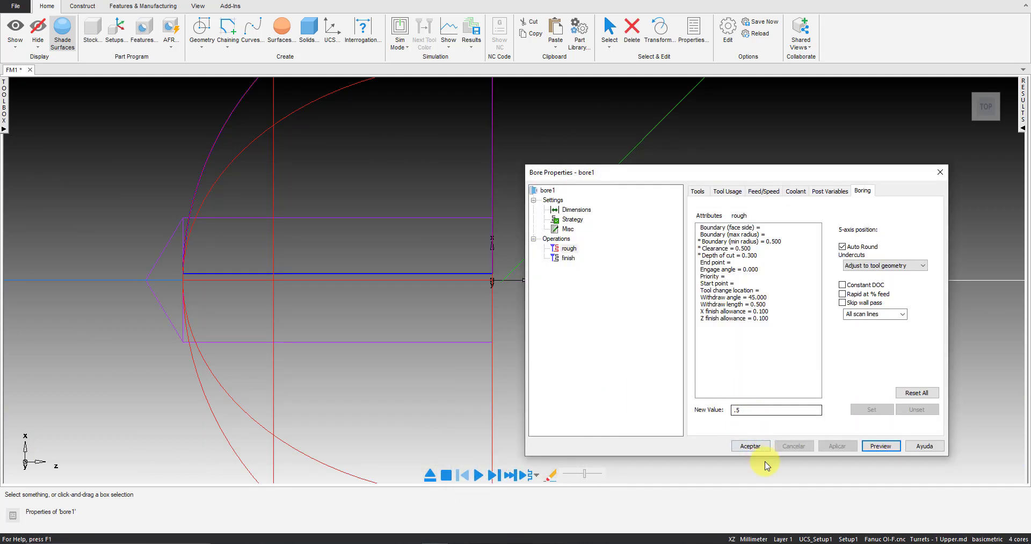
left_click(754, 446)
Run a shaded 3D simulation of the part from an angled view, examine the bore's centre up close and stop the simulation
middle_click_drag(769, 367, 671, 323)
left_click(810, 363)
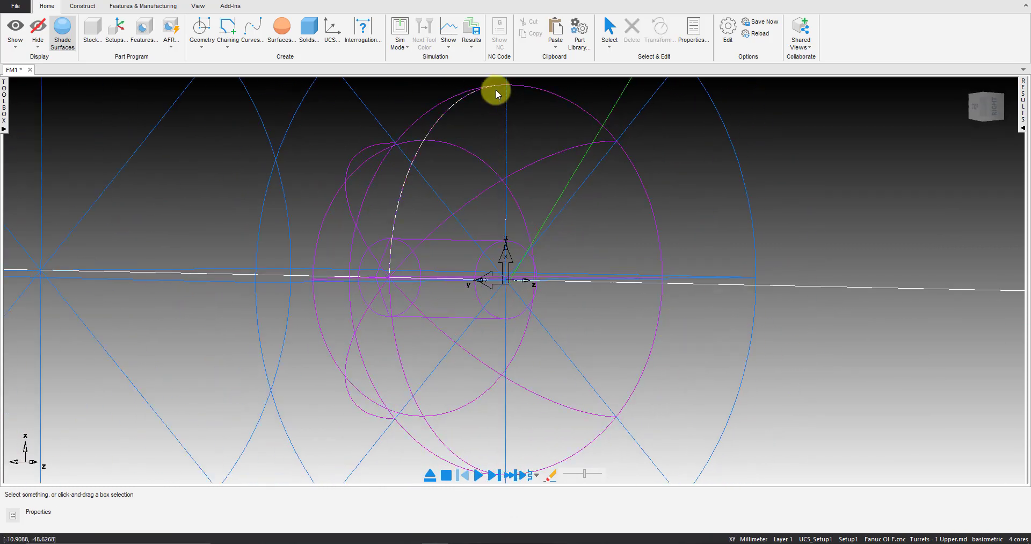
left_click(401, 49)
left_click(403, 111)
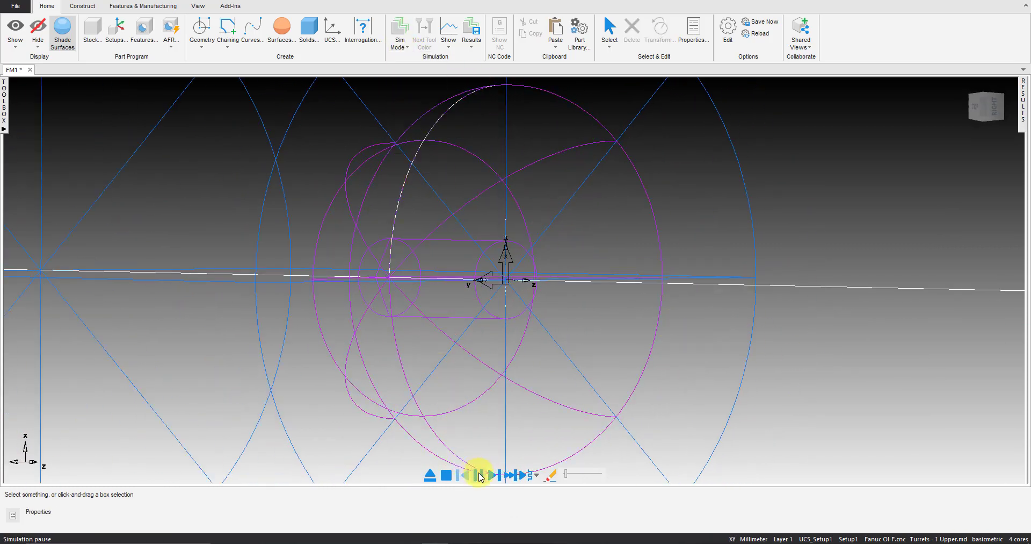
left_click(479, 474)
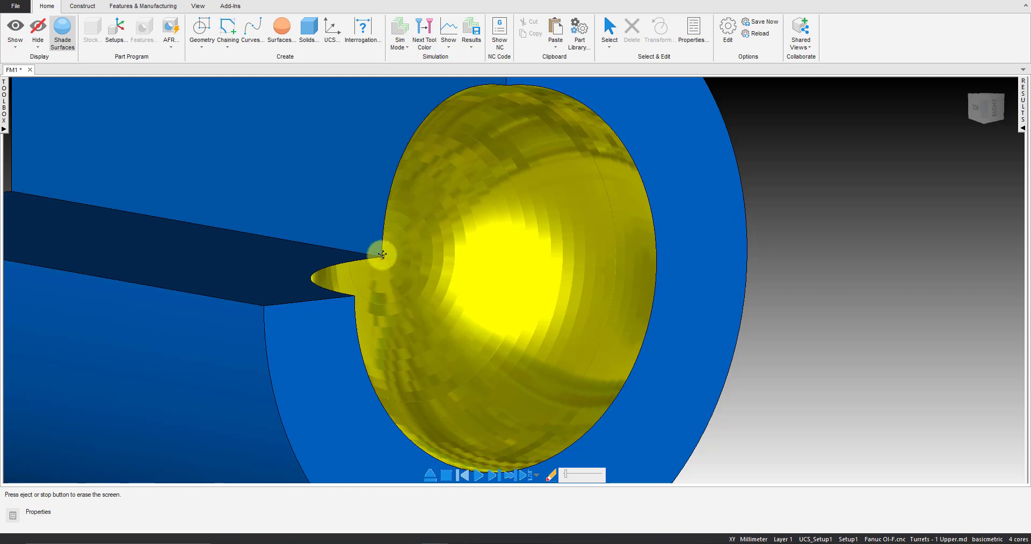
scroll(382, 255, "up", 5)
scroll(409, 226, "up", 2)
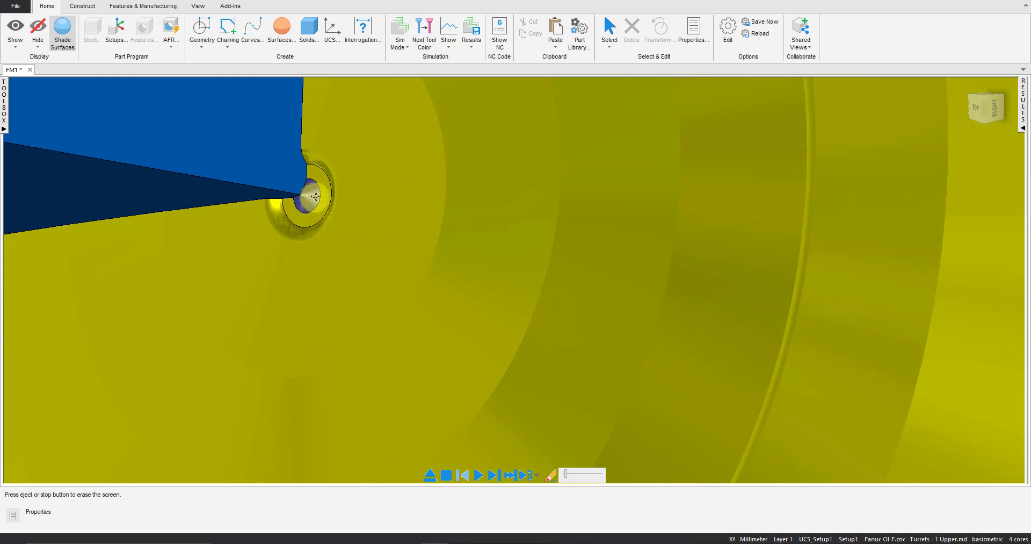
scroll(514, 313, "down", 3)
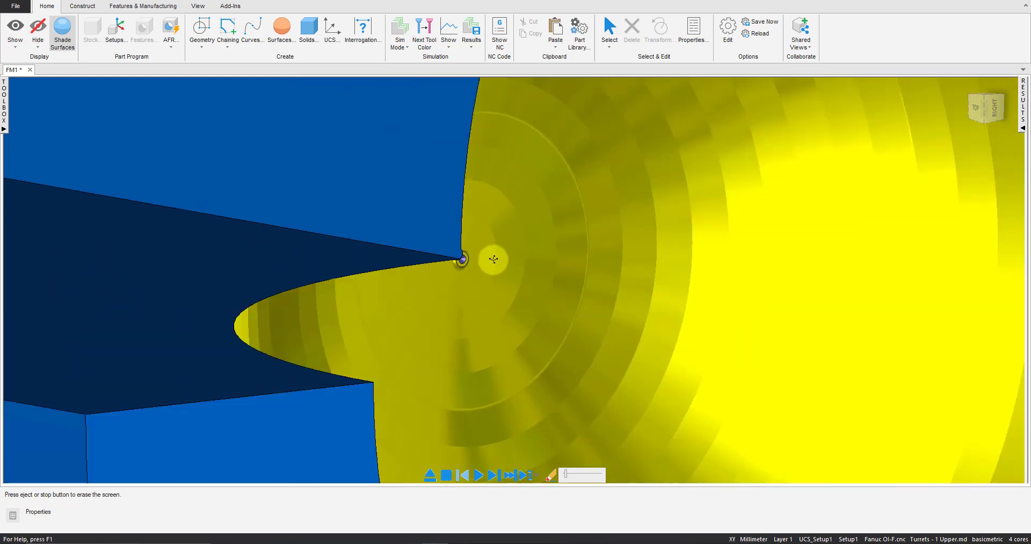
left_click(447, 475)
Clear the rough operation's minimum radius boundary, apply the change and accept the bore properties
left_click(837, 446)
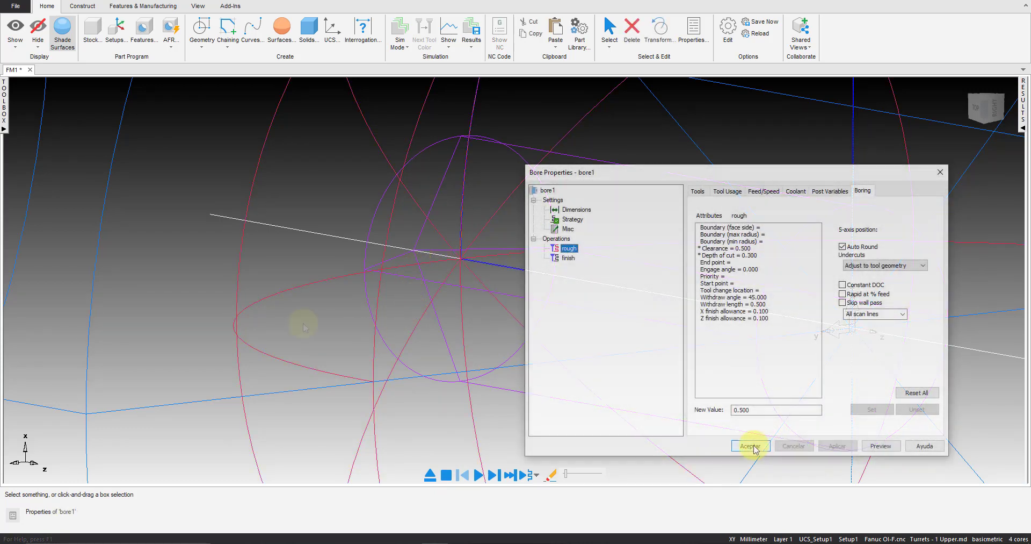
left_click(751, 445)
middle_click_drag(626, 352, 697, 285)
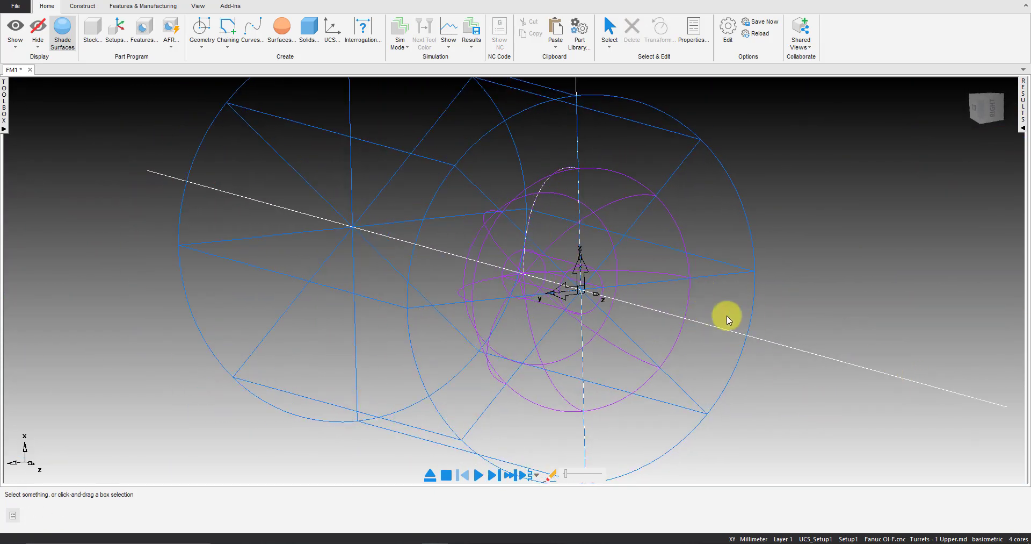